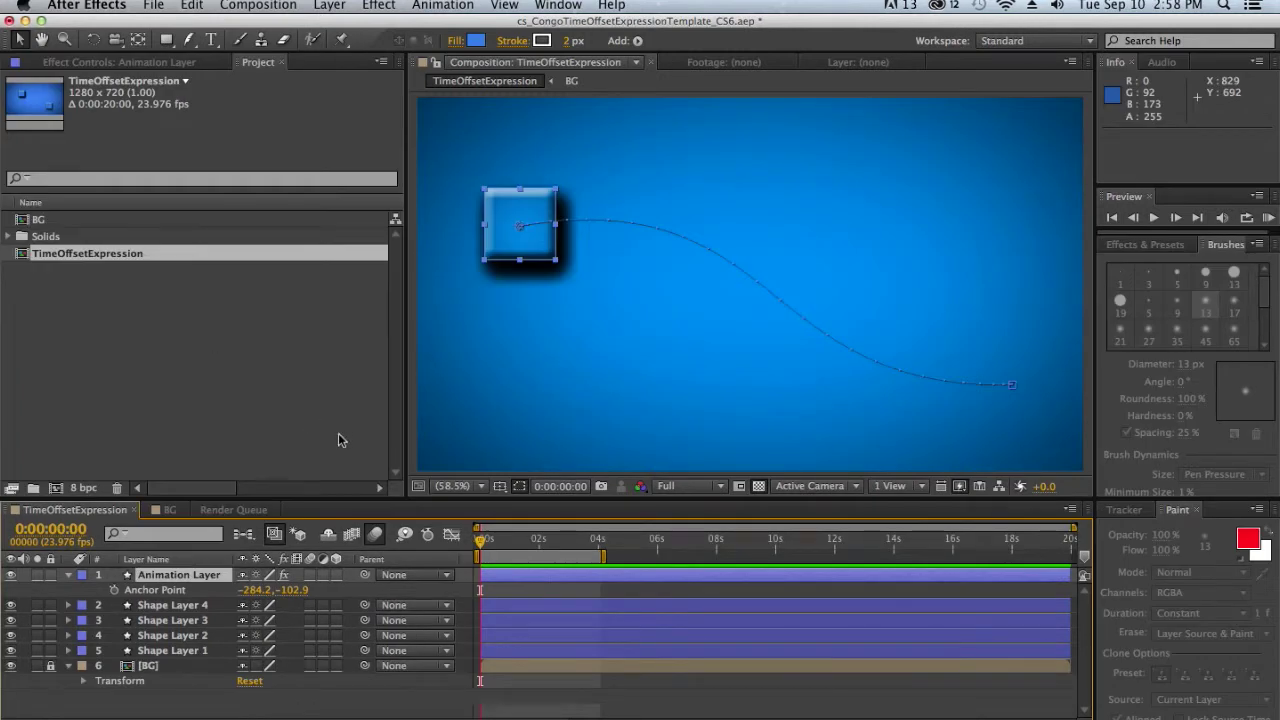
Reveal the Animation Layer's Position with its loopOut('pingpong') expression and RAM preview the trailing squares
{"action": "left_click_drag", "start_coordinate": [482, 545], "coordinate": [487, 545]}
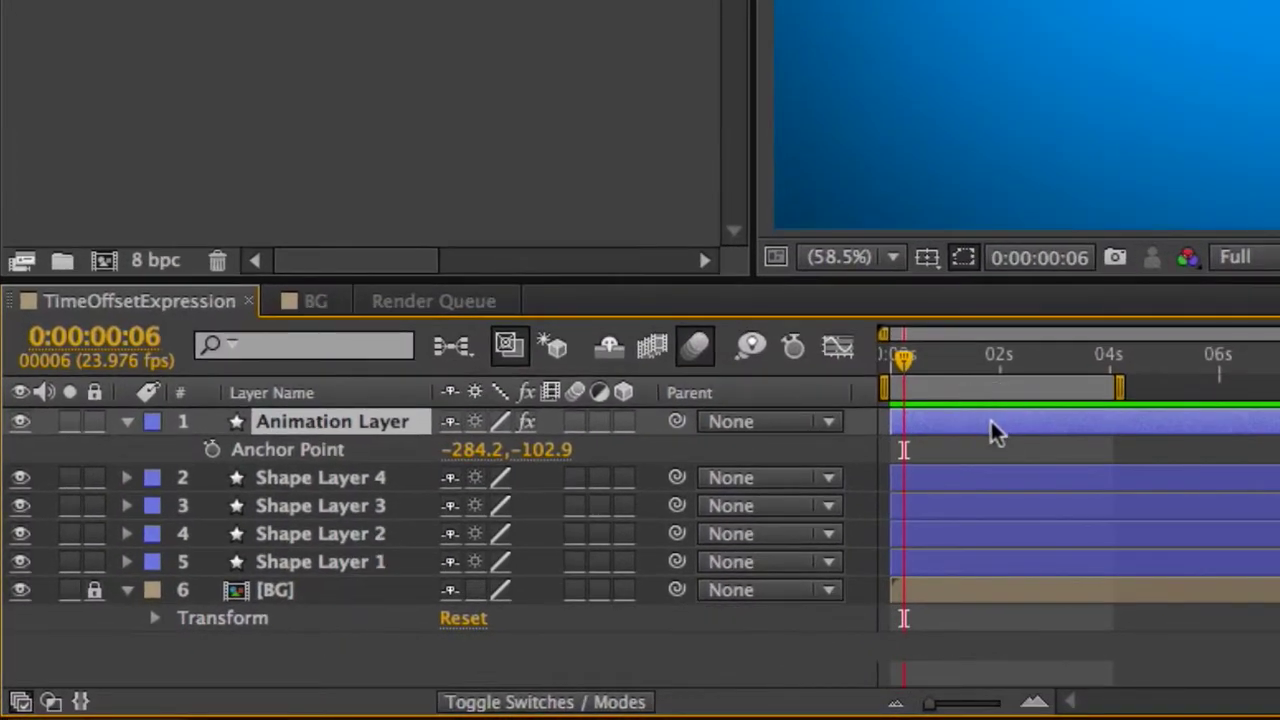
{"action": "key", "text": "p"}
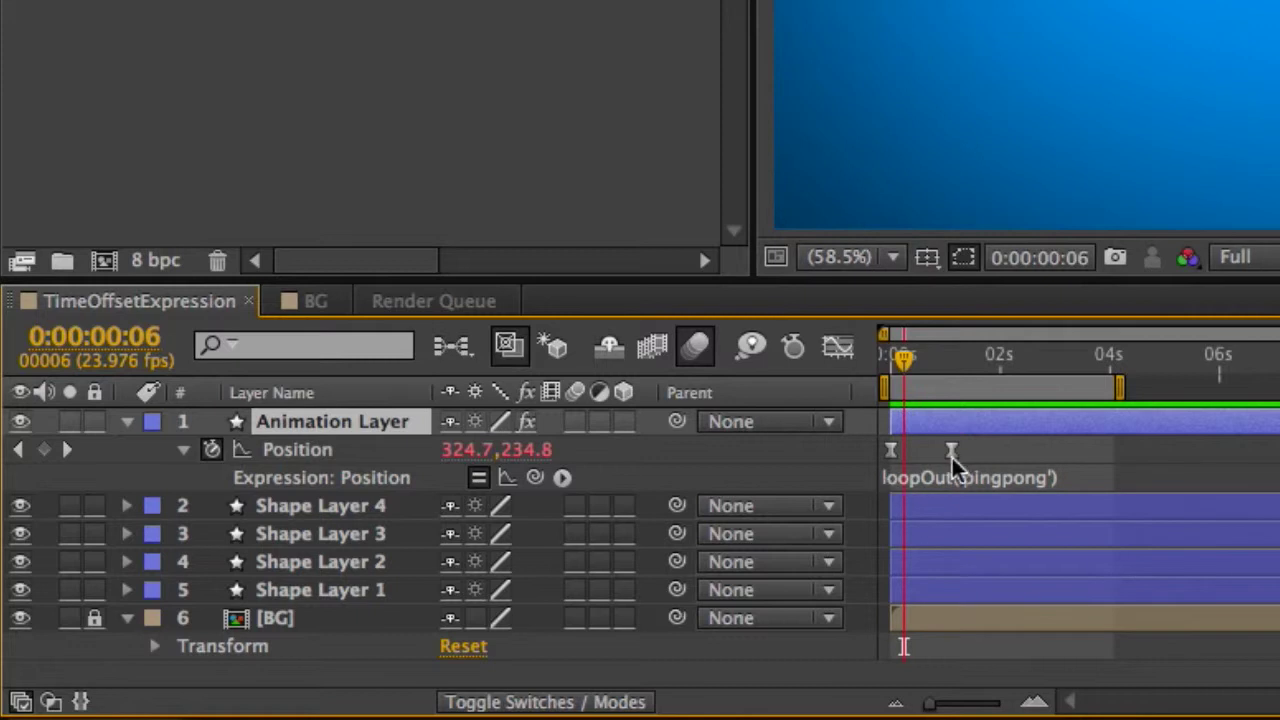
{"action": "left_click_drag", "start_coordinate": [902, 370], "coordinate": [938, 373]}
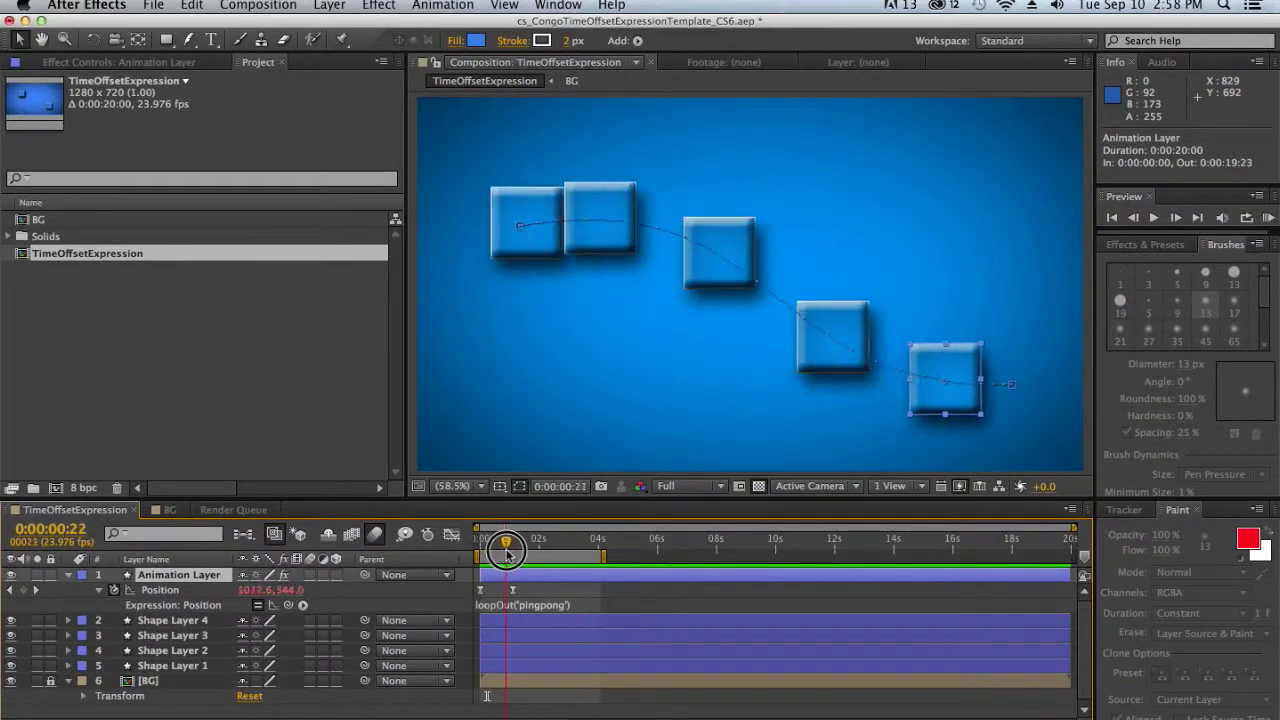
{"action": "mouse_move", "coordinate": [506, 551]}
{"action": "left_mouse_down"}
{"action": "mouse_move", "coordinate": [606, 560]}
{"action": "mouse_move", "coordinate": [491, 560]}
{"action": "mouse_move", "coordinate": [513, 563]}
{"action": "left_mouse_up"}
{"action": "key", "text": "KP_0"}
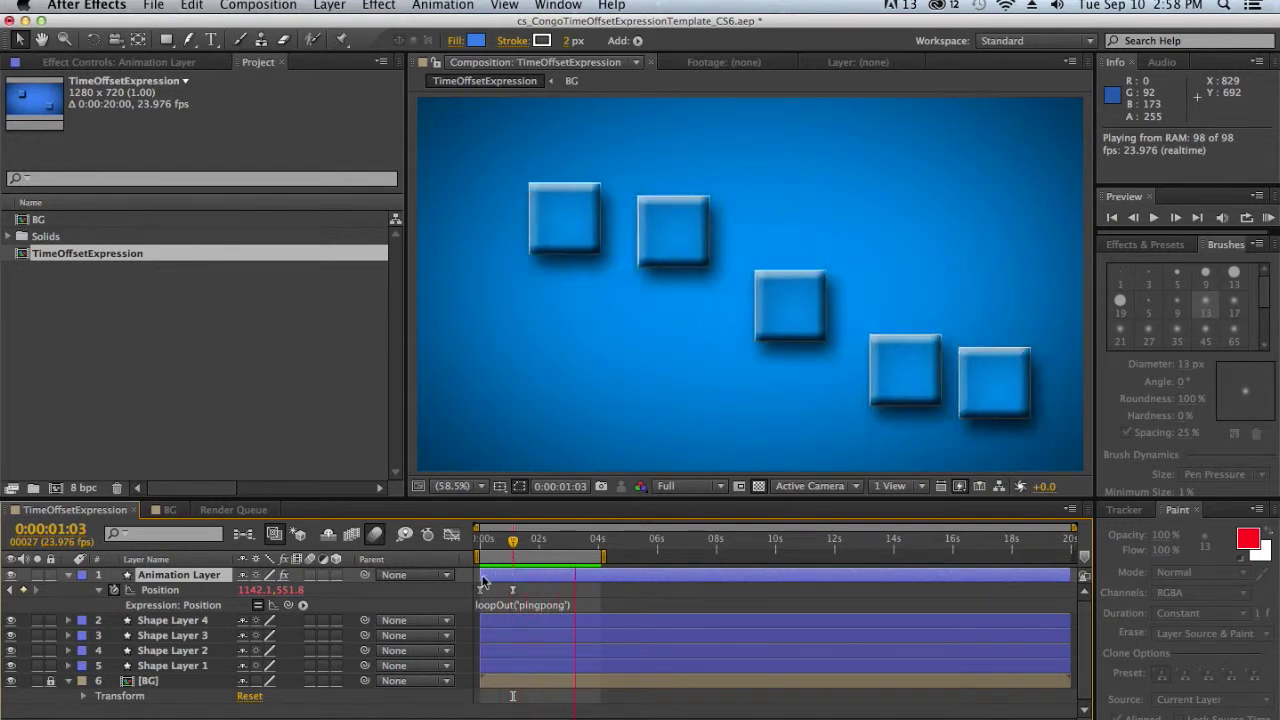
{"action": "left_click", "coordinate": [516, 580]}
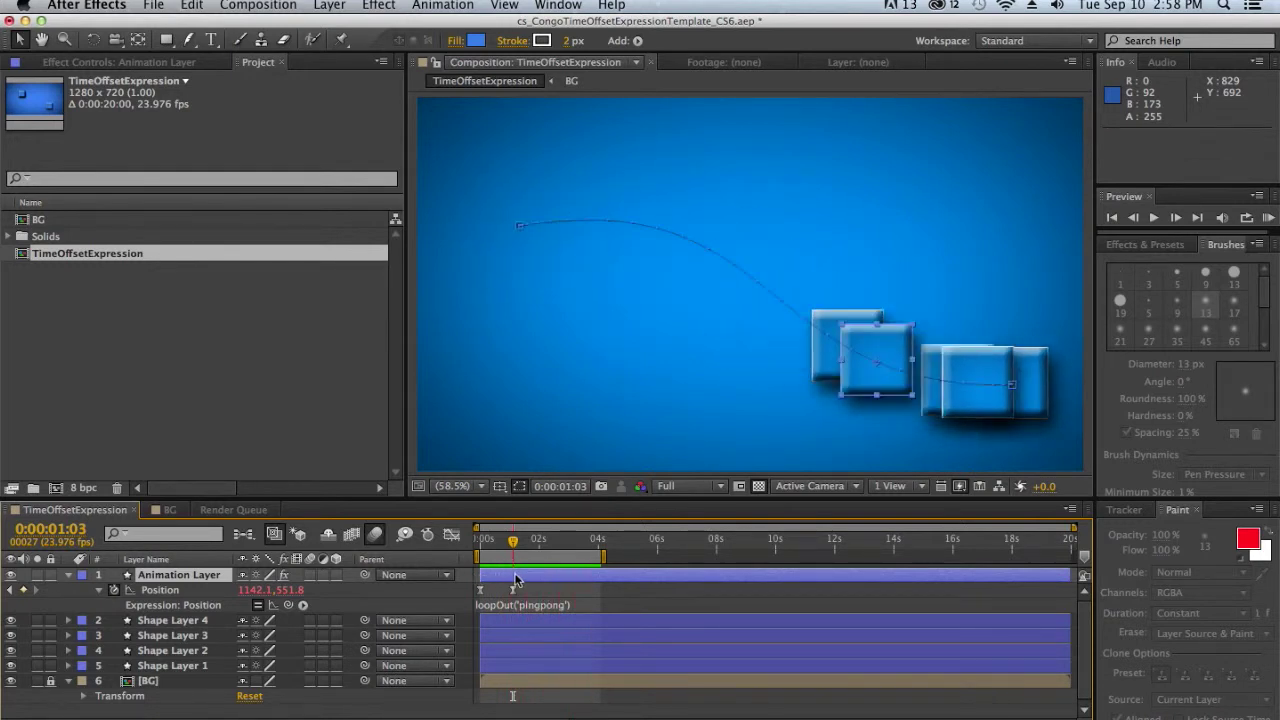
Set the Animation Layer's Offset Slider to -0.70 in Effect Controls and preview the result
{"action": "left_click", "coordinate": [120, 62]}
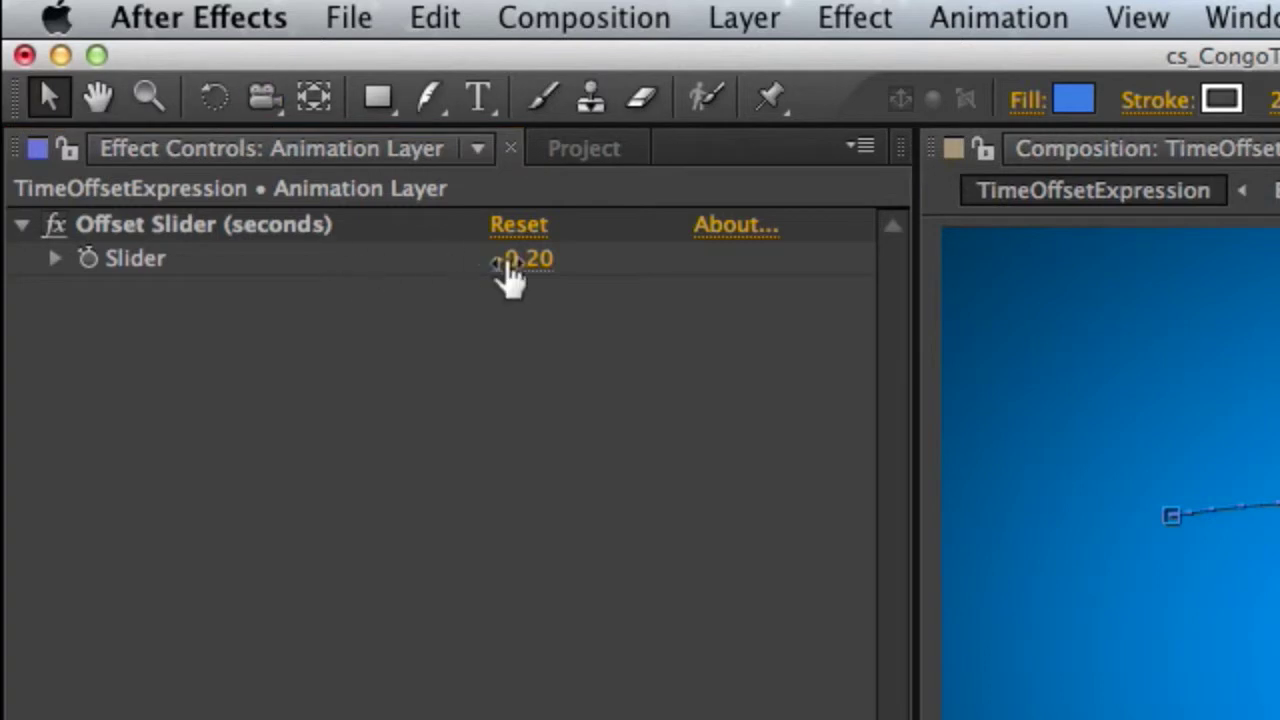
{"action": "left_click_drag", "start_coordinate": [518, 262], "coordinate": [486, 277]}
{"action": "left_click", "coordinate": [535, 260]}
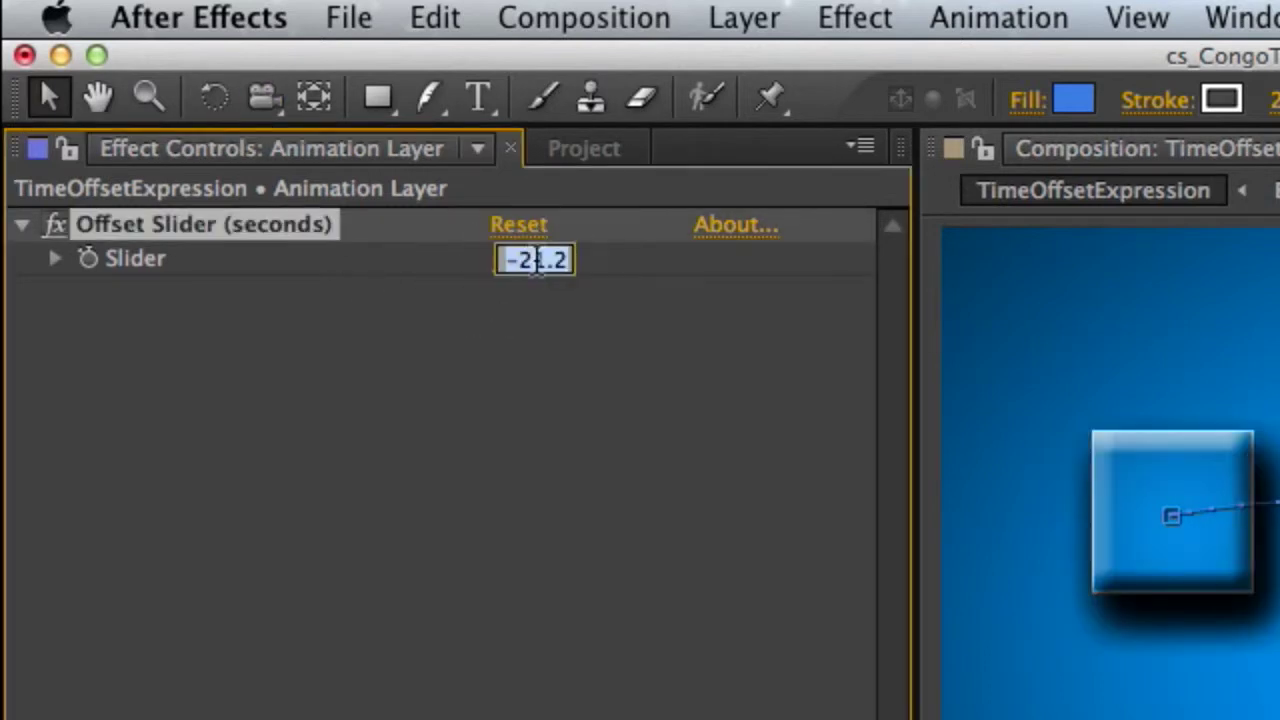
{"action": "type", "text": "-.7"}
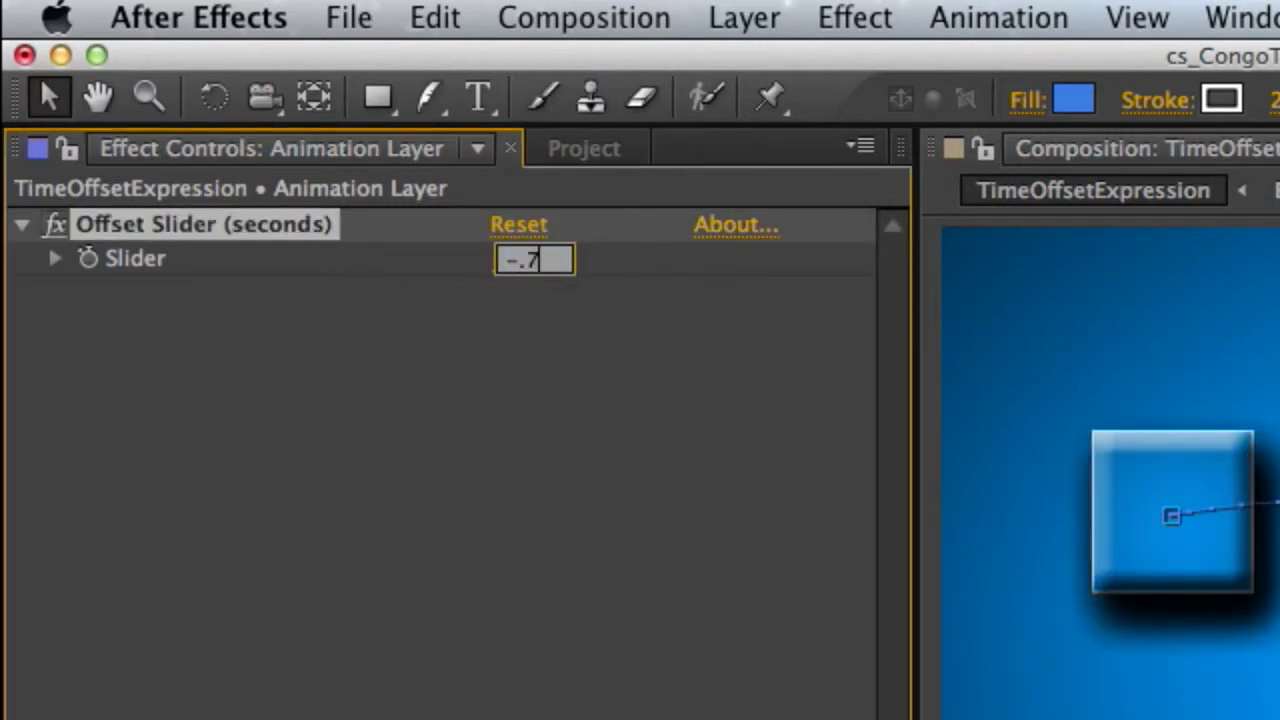
{"action": "type", "text": "0"}
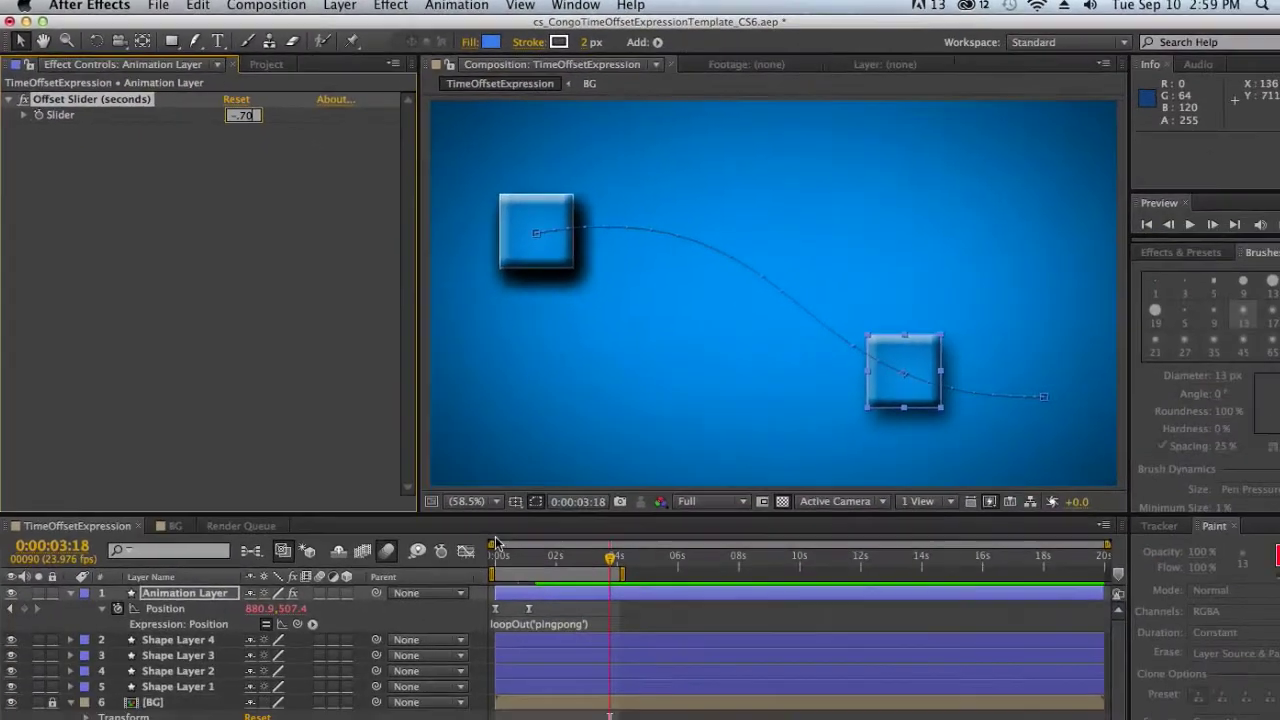
{"action": "key", "text": "Return"}
{"action": "key", "text": "KP_0"}
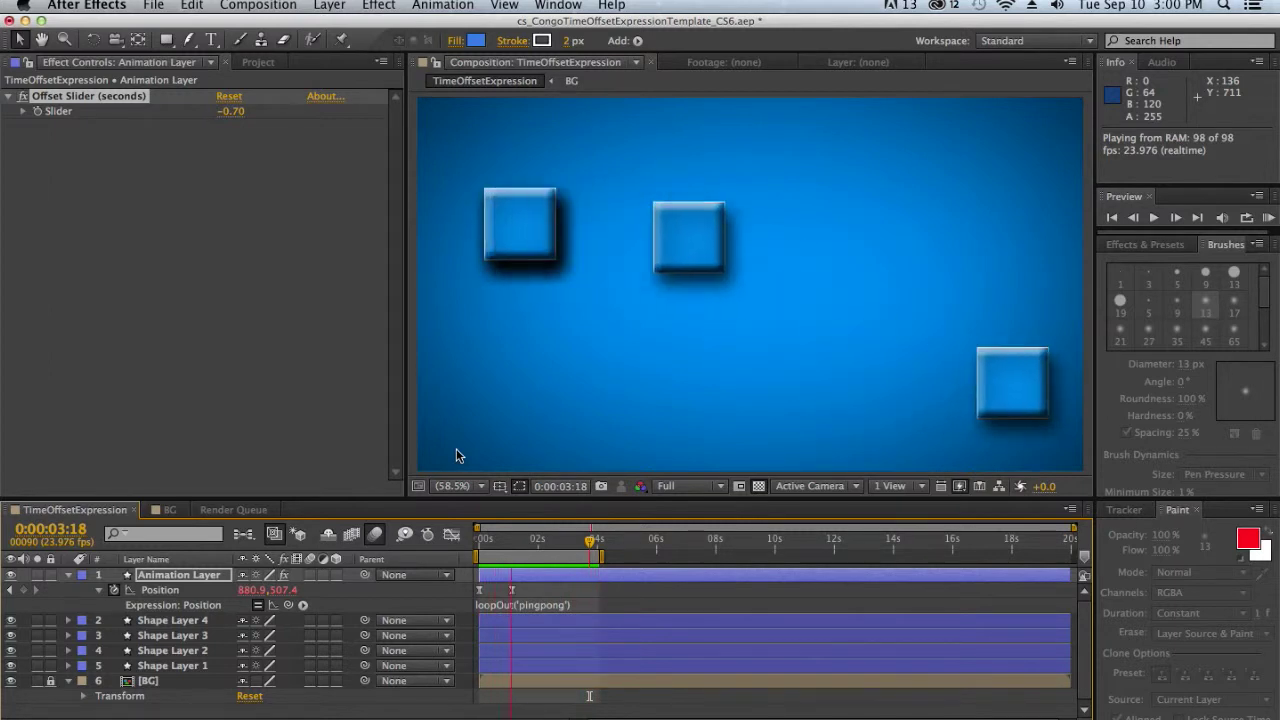
{"action": "left_click", "coordinate": [231, 110]}
Change the Offset Slider to -0.1 and preview the tighter trailing
{"action": "left_click", "coordinate": [231, 110]}
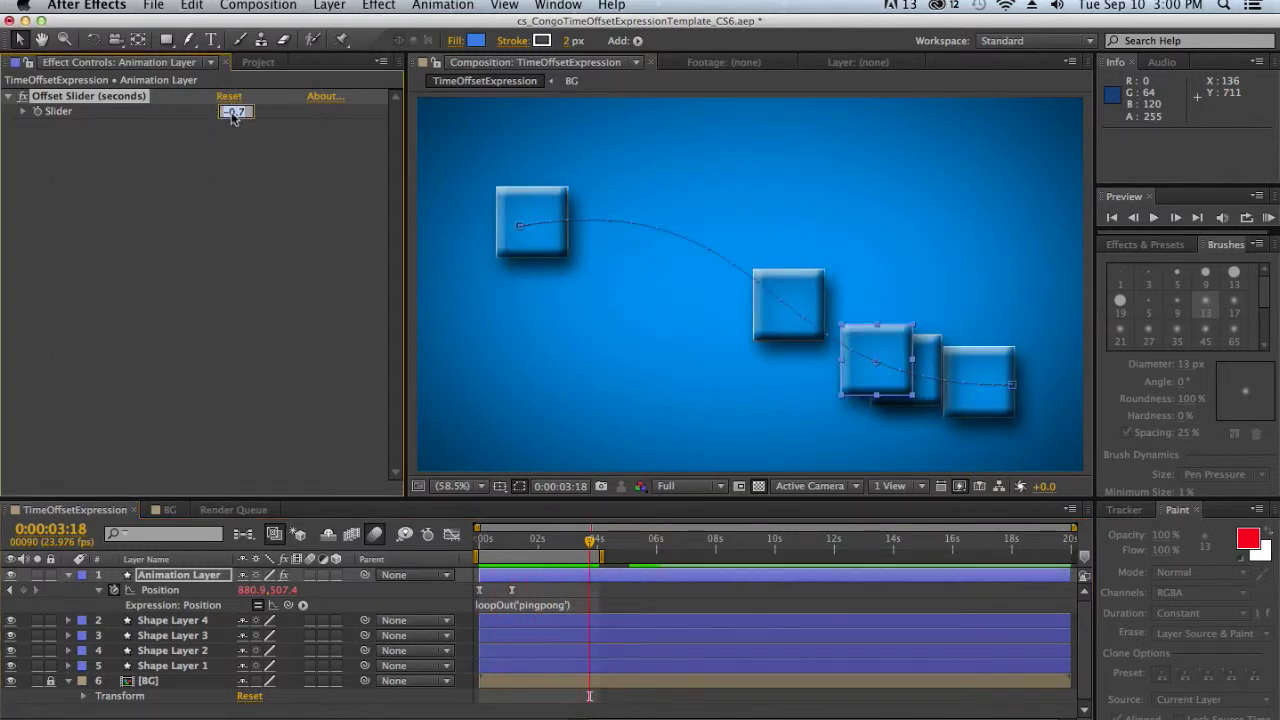
{"action": "type", "text": "-.1"}
{"action": "key", "text": "Return"}
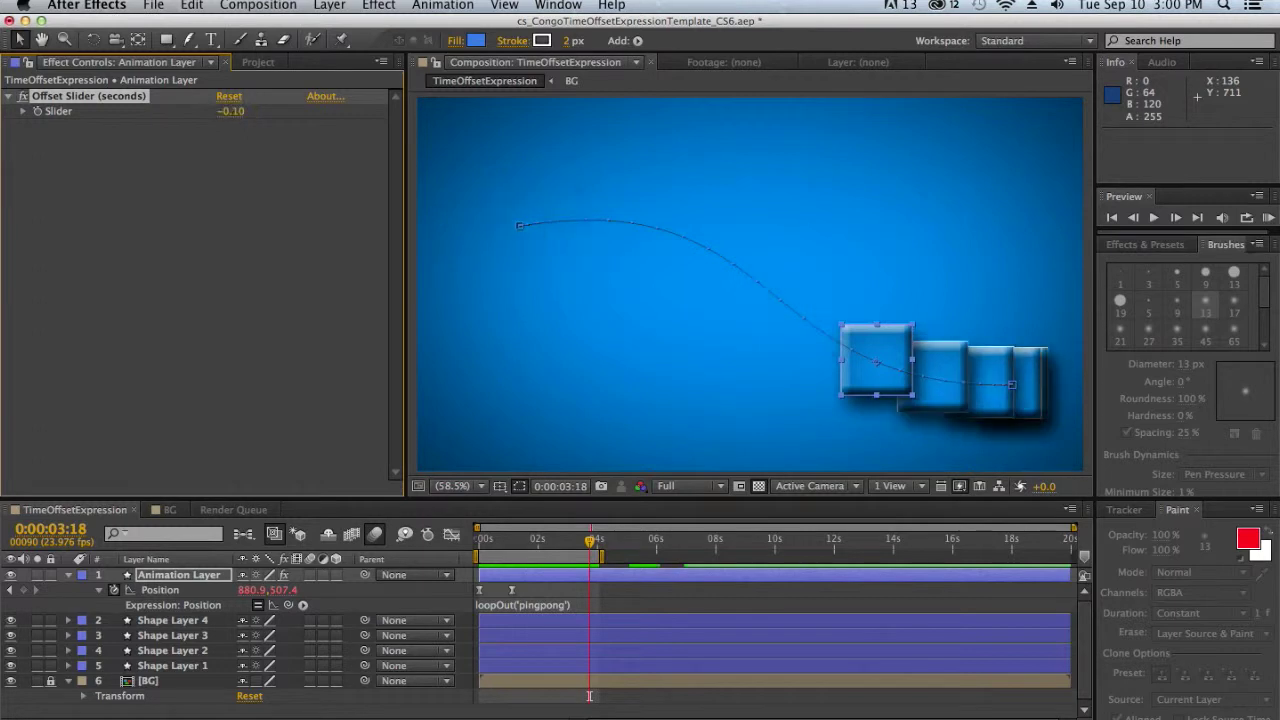
{"action": "key", "text": "KP_0"}
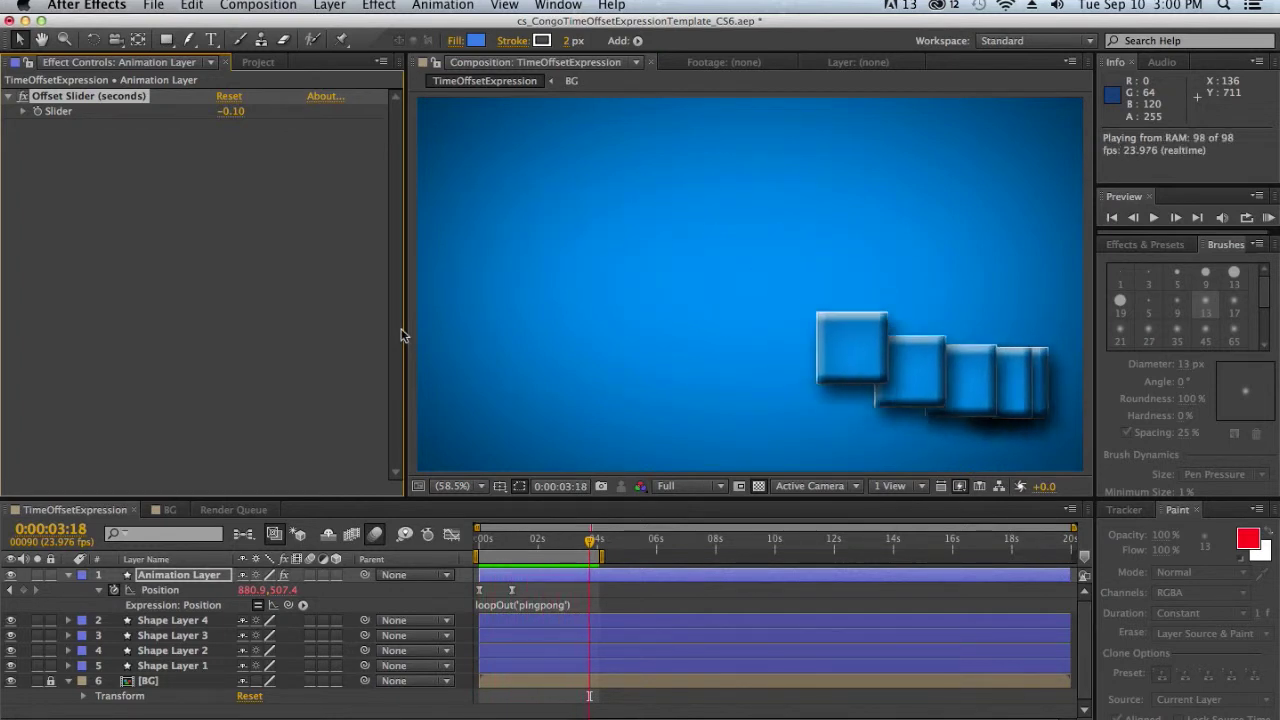
{"action": "key", "text": "space"}
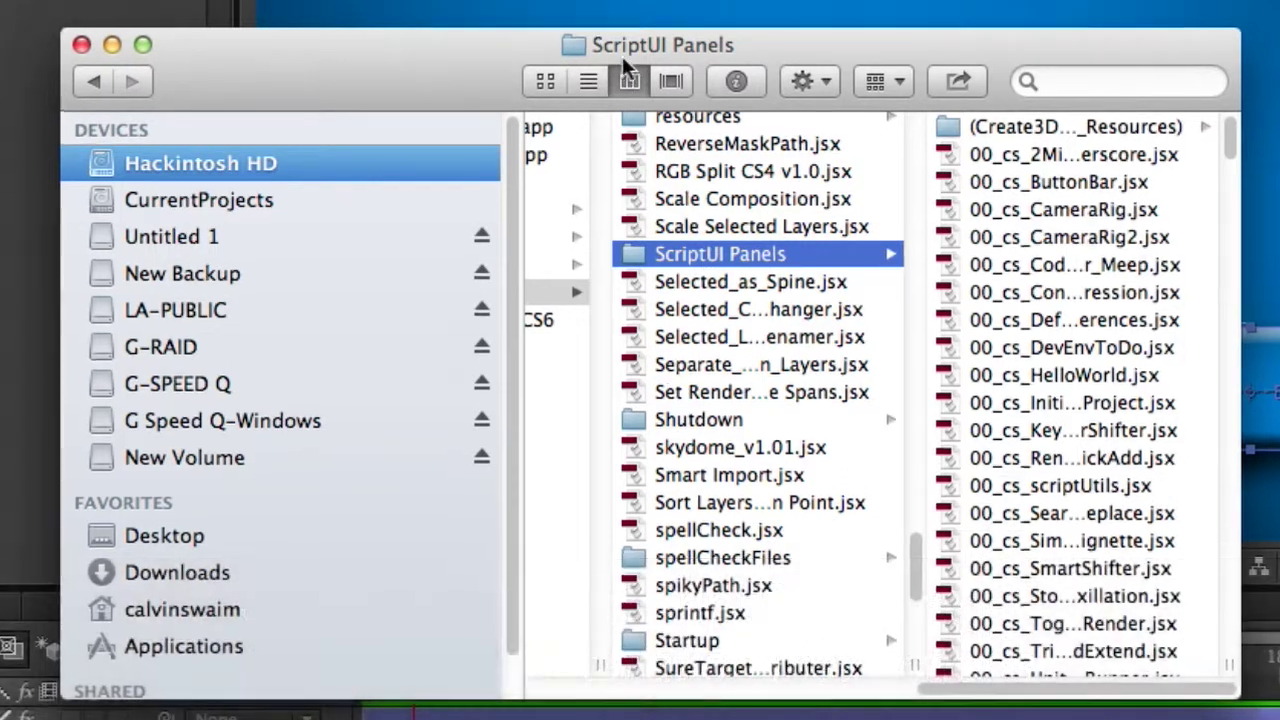
View the ScriptUI Panels folder's path from the Finder window title, then dismiss the path list
{"action": "left_click", "coordinate": [626, 30], "text": "super"}
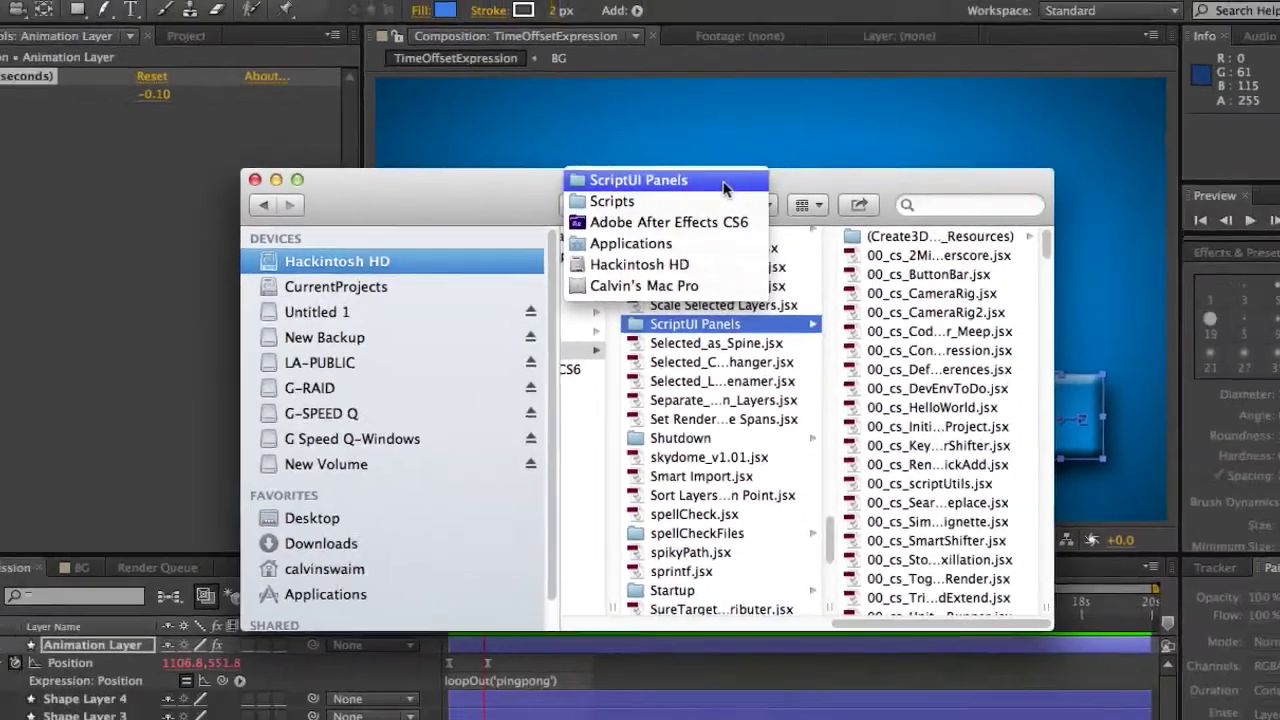
{"action": "left_click", "coordinate": [724, 189]}
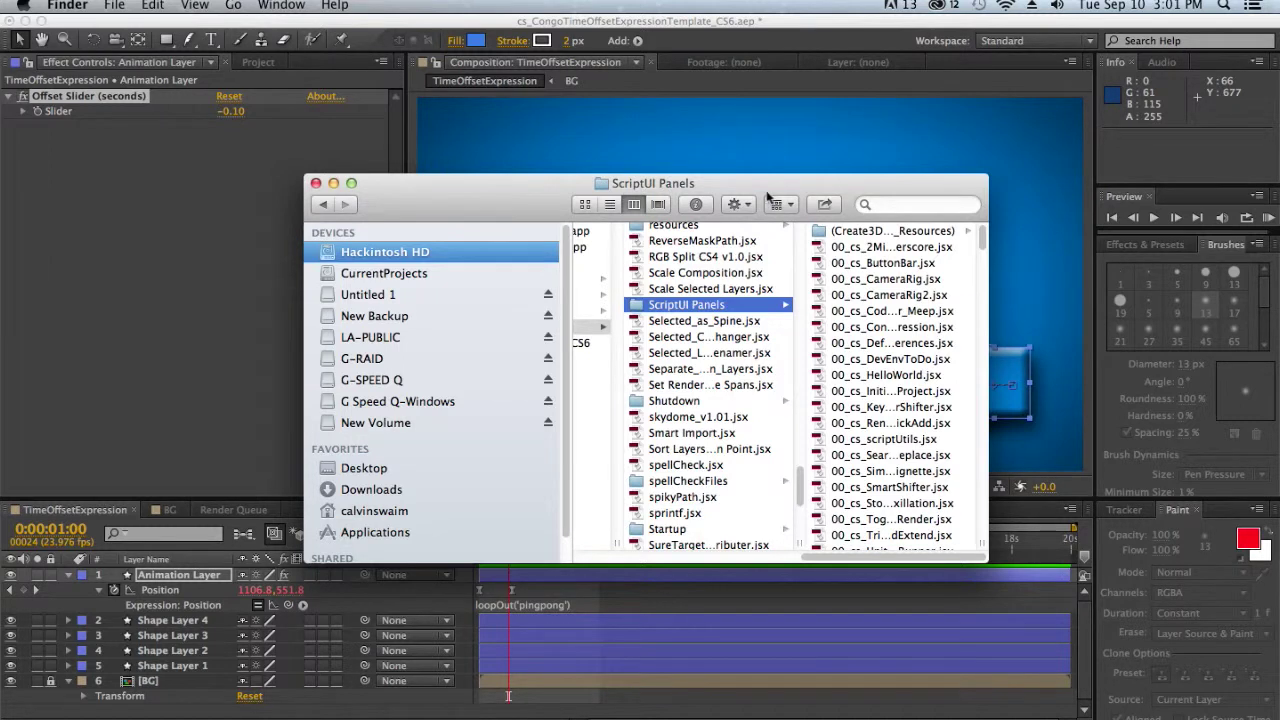
{"action": "left_click", "coordinate": [687, 184], "text": "super"}
{"action": "left_click", "coordinate": [310, 228]}
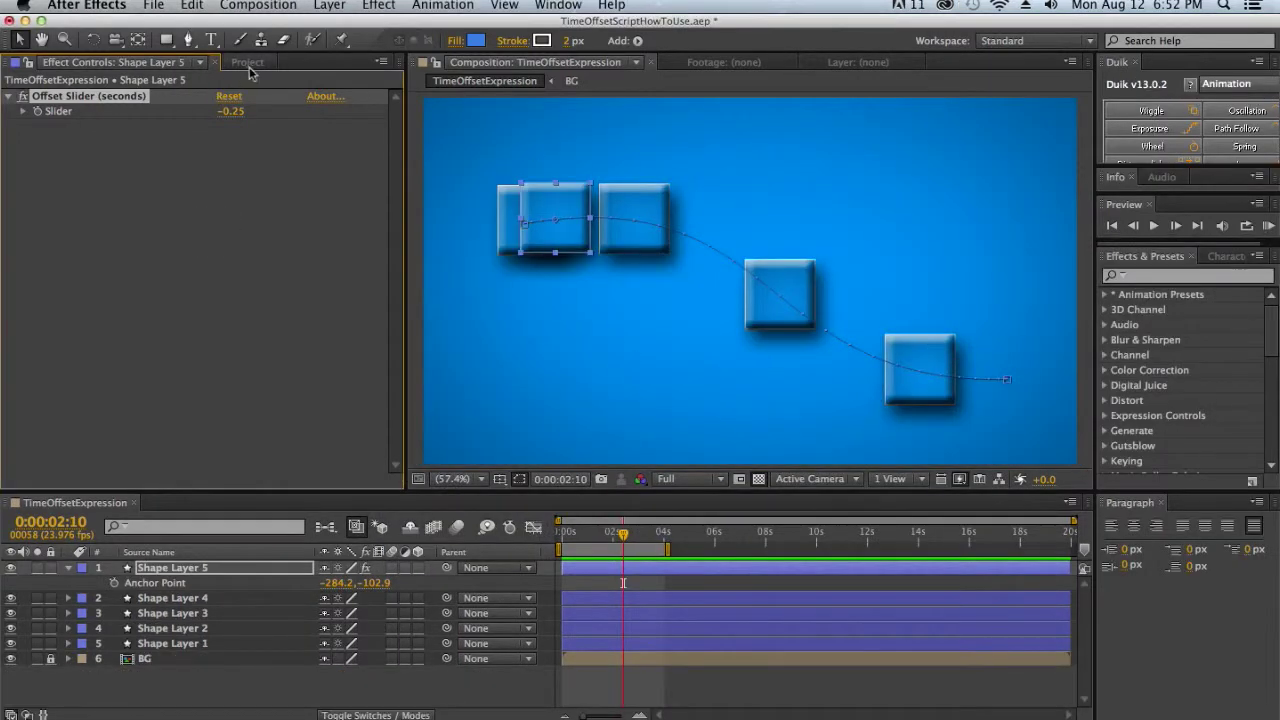
Open TimeOffsetExpressionClean from the Project panel, scrub to 0:00:01:09 and preview it
{"action": "left_click", "coordinate": [252, 64]}
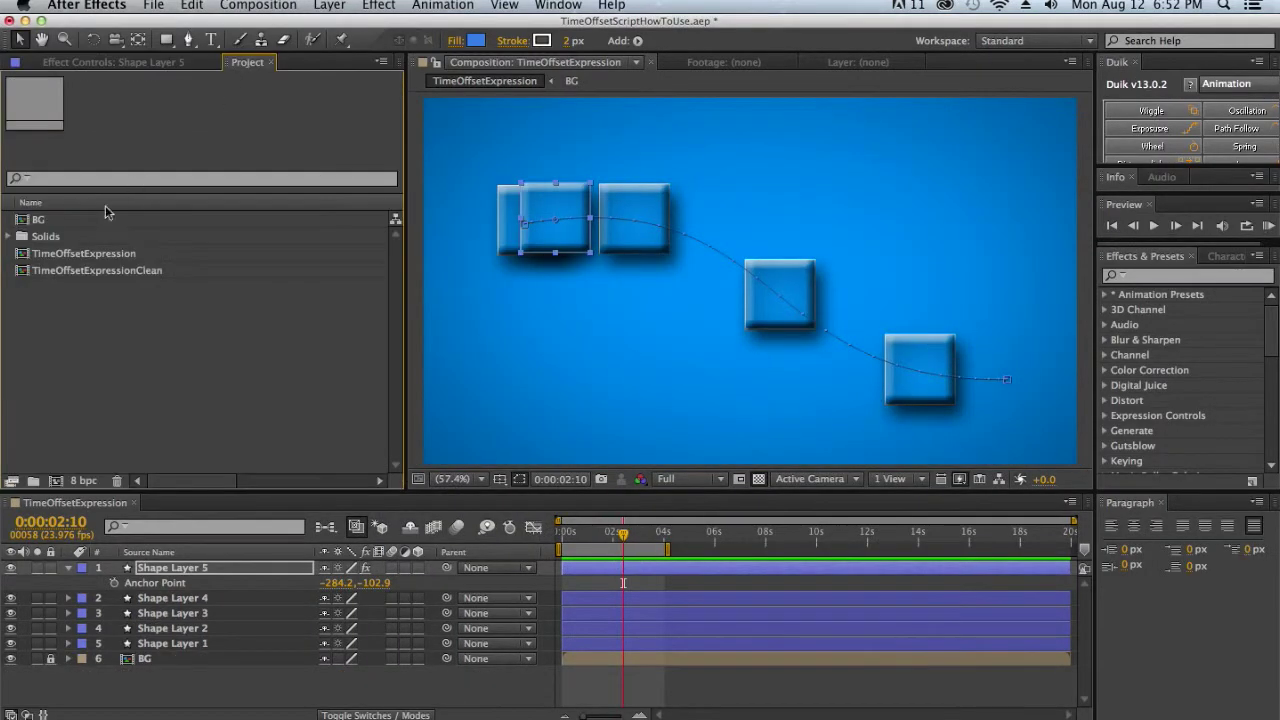
{"action": "double_click", "coordinate": [75, 272]}
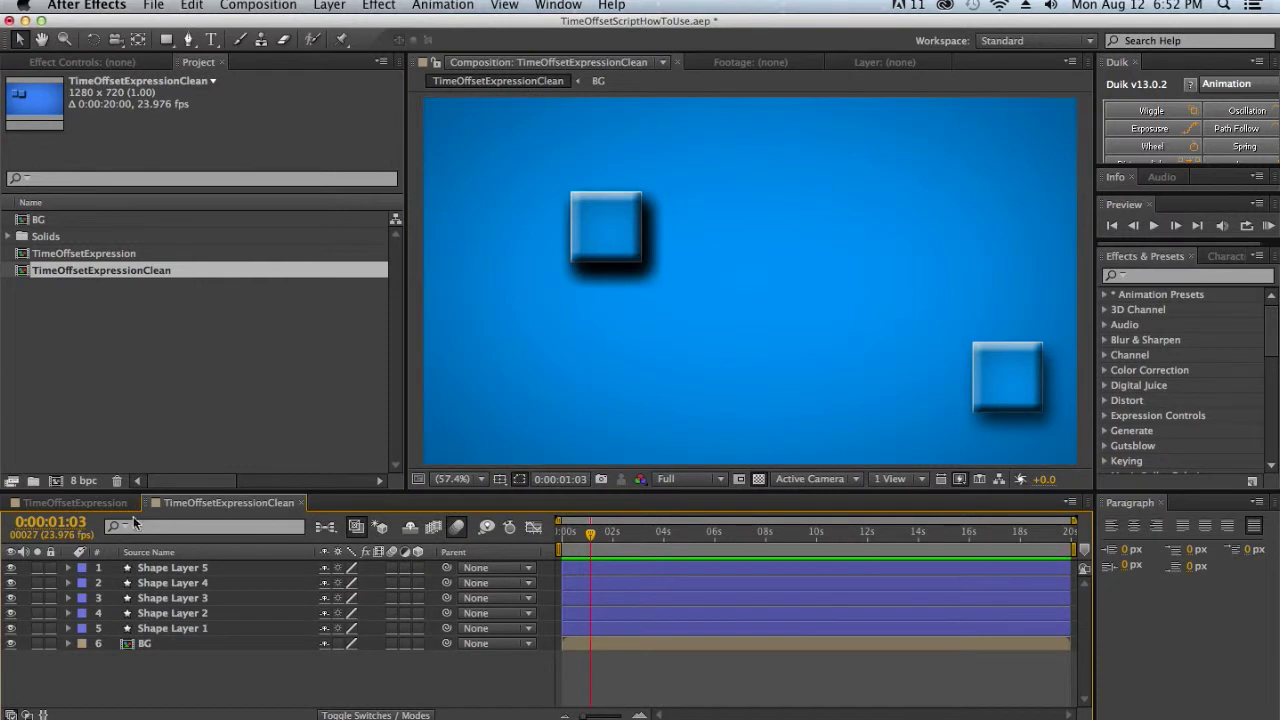
{"action": "left_click_drag", "start_coordinate": [585, 541], "coordinate": [569, 537]}
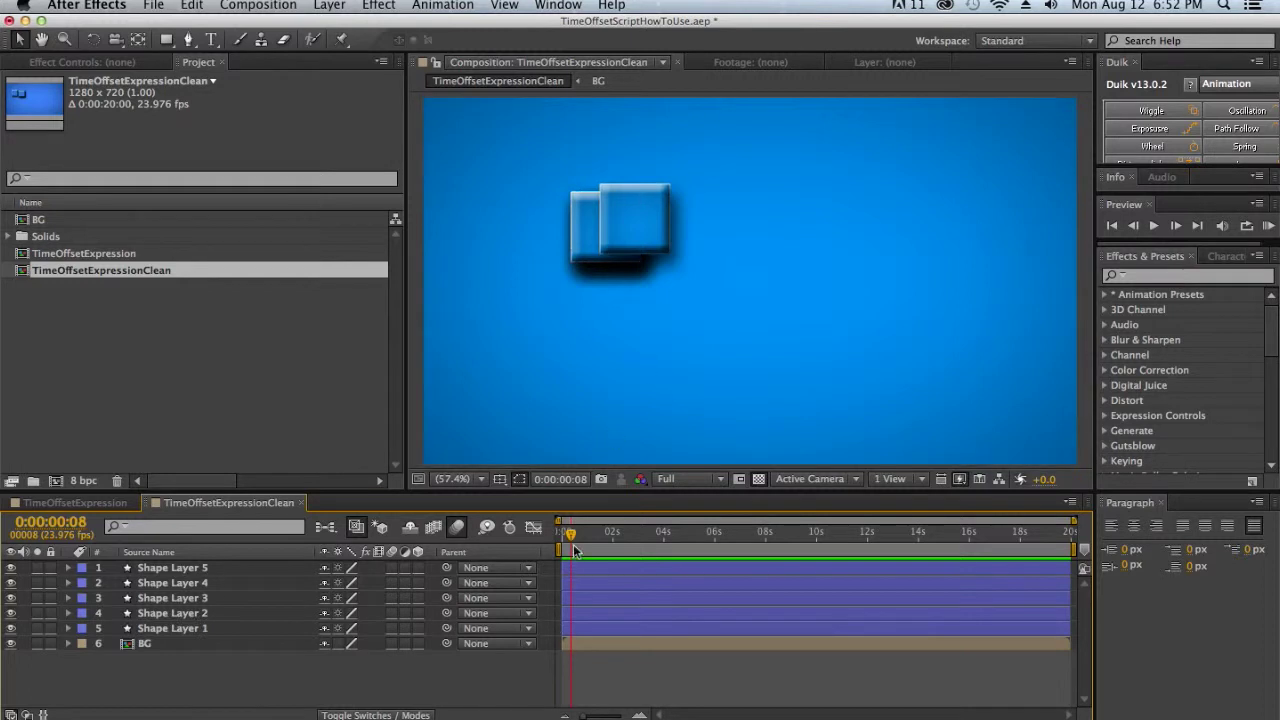
{"action": "left_click_drag", "start_coordinate": [573, 537], "coordinate": [671, 541]}
{"action": "key", "text": "space"}
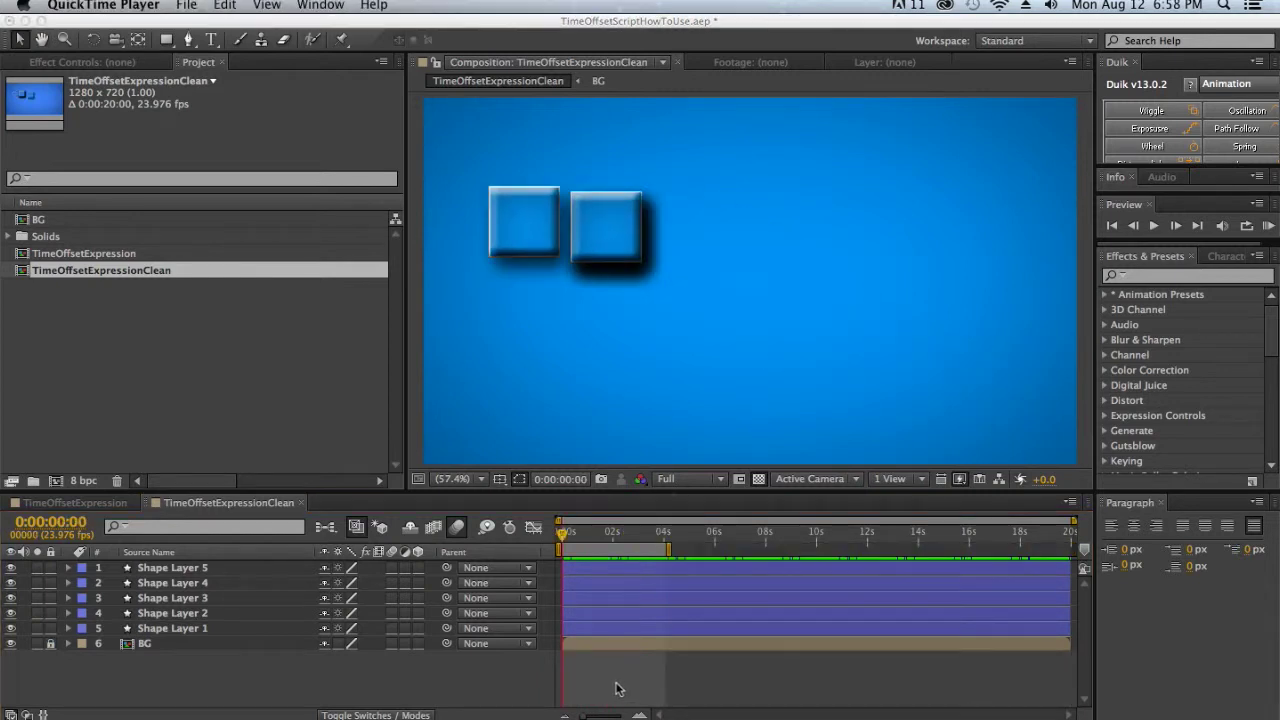
{"action": "left_click", "coordinate": [601, 672]}
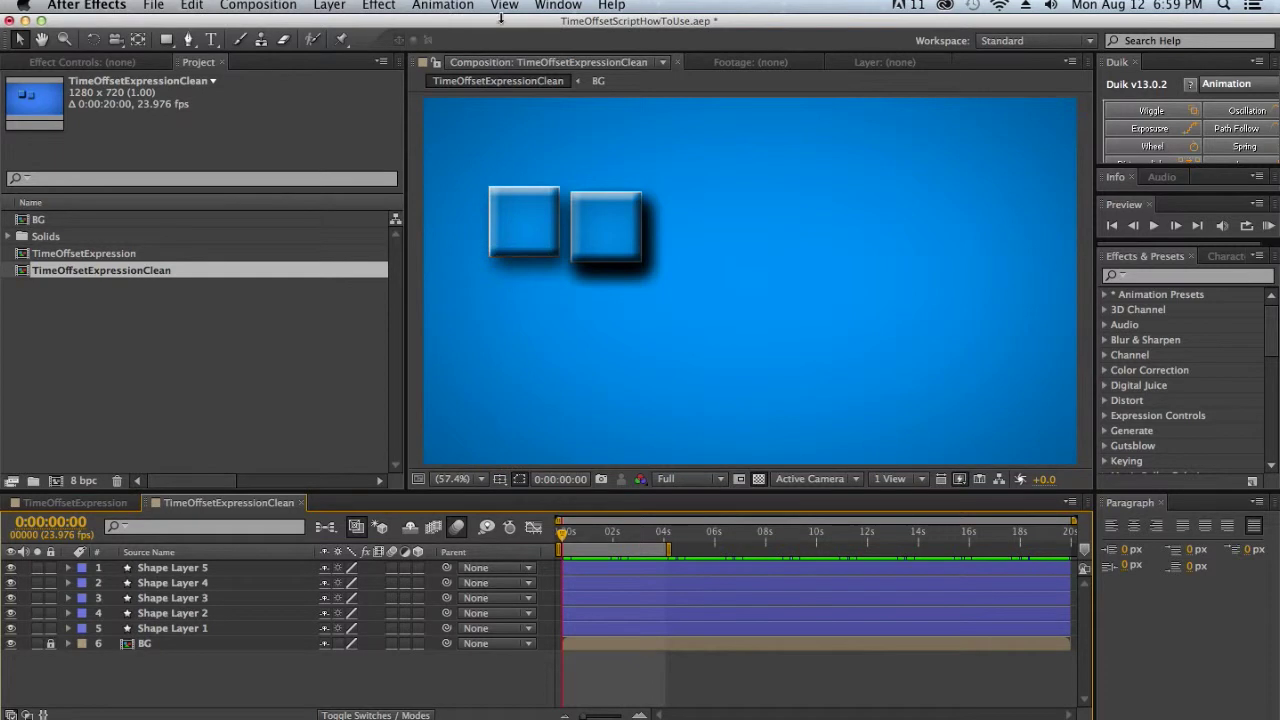
Open cs_CongoTimeOffsetExpression.jsx from the Window menu and dock its panel beside the composition
{"action": "left_click", "coordinate": [546, 7]}
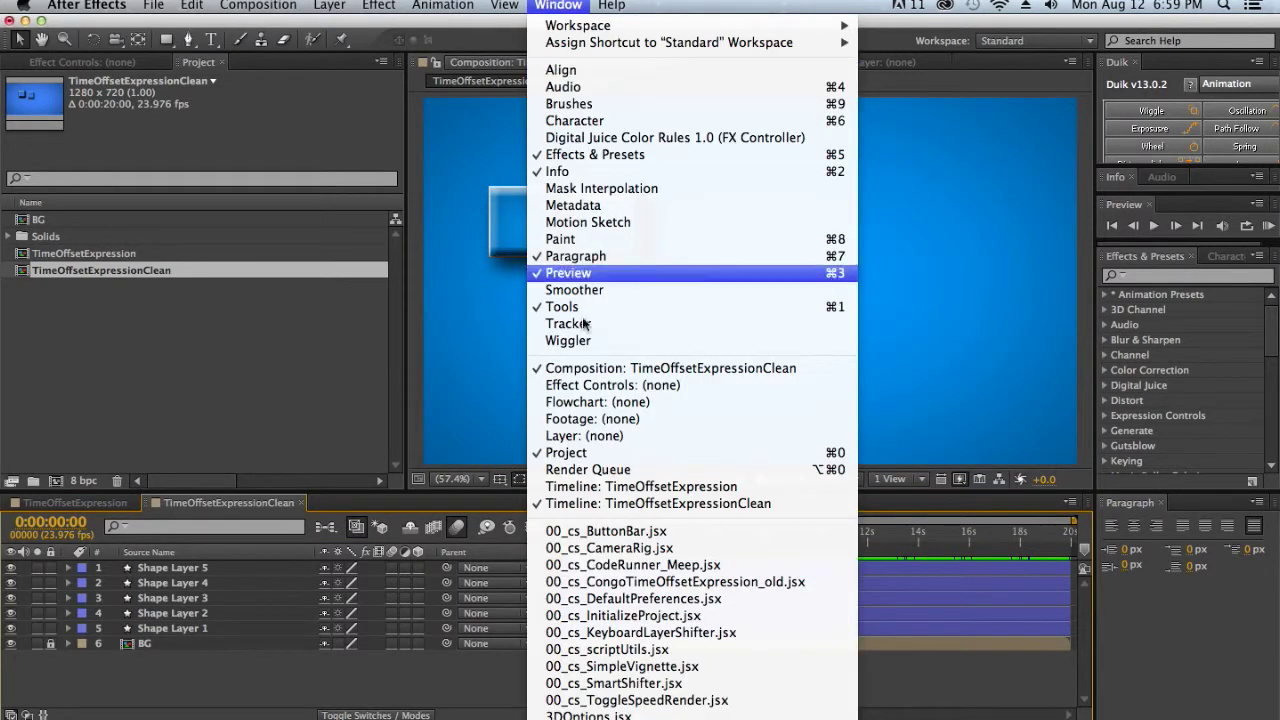
{"action": "scroll", "coordinate": [585, 360], "scroll_direction": "down", "scroll_amount": 10}
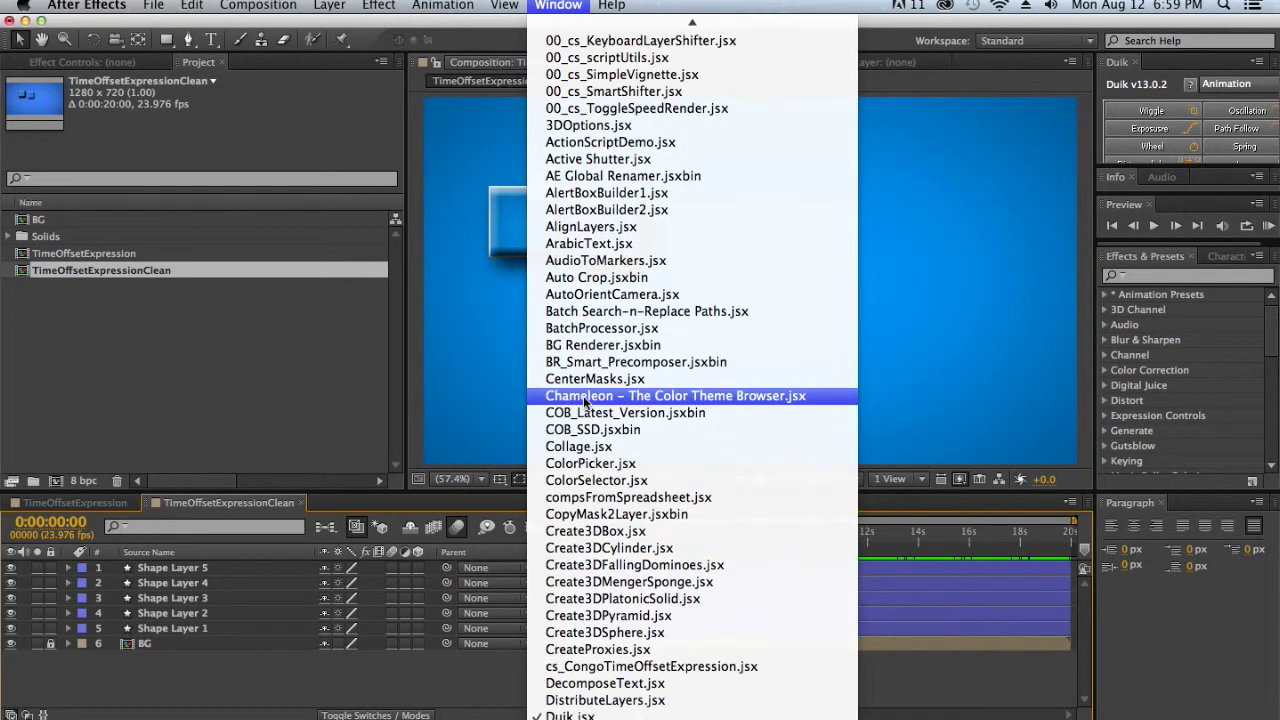
{"action": "scroll", "coordinate": [585, 400], "scroll_direction": "down", "scroll_amount": 2}
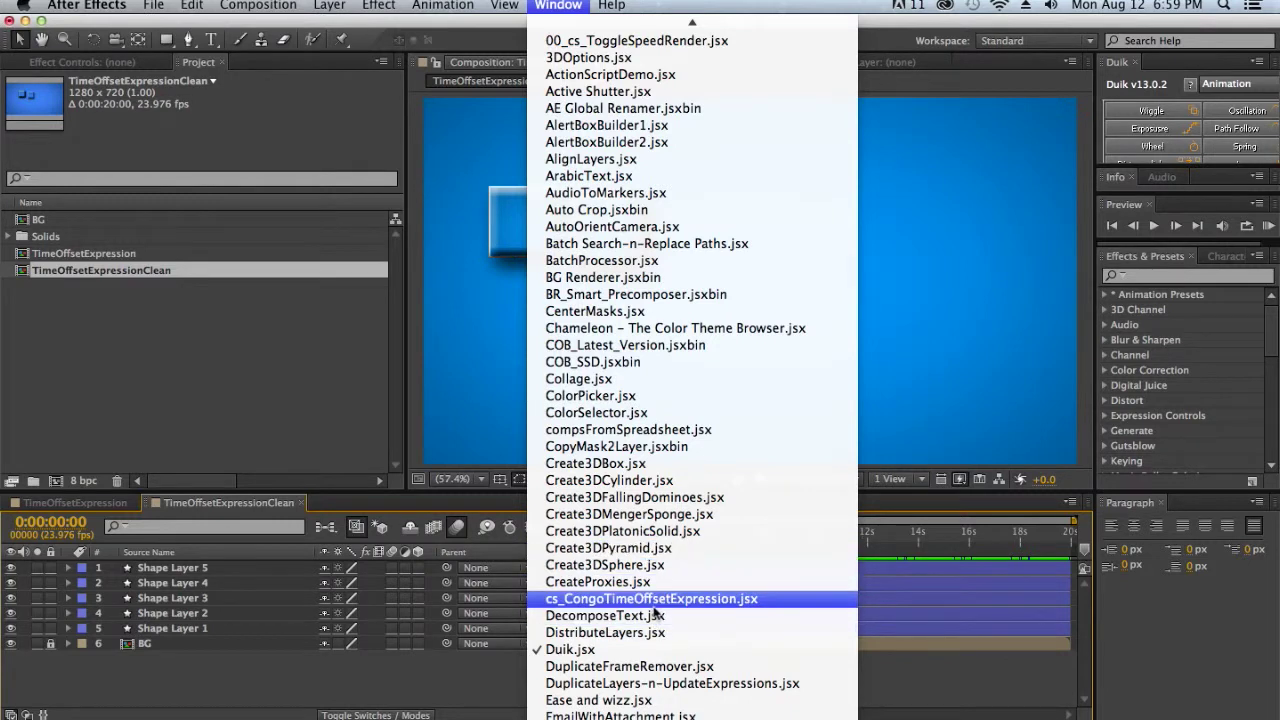
{"action": "left_click", "coordinate": [655, 602]}
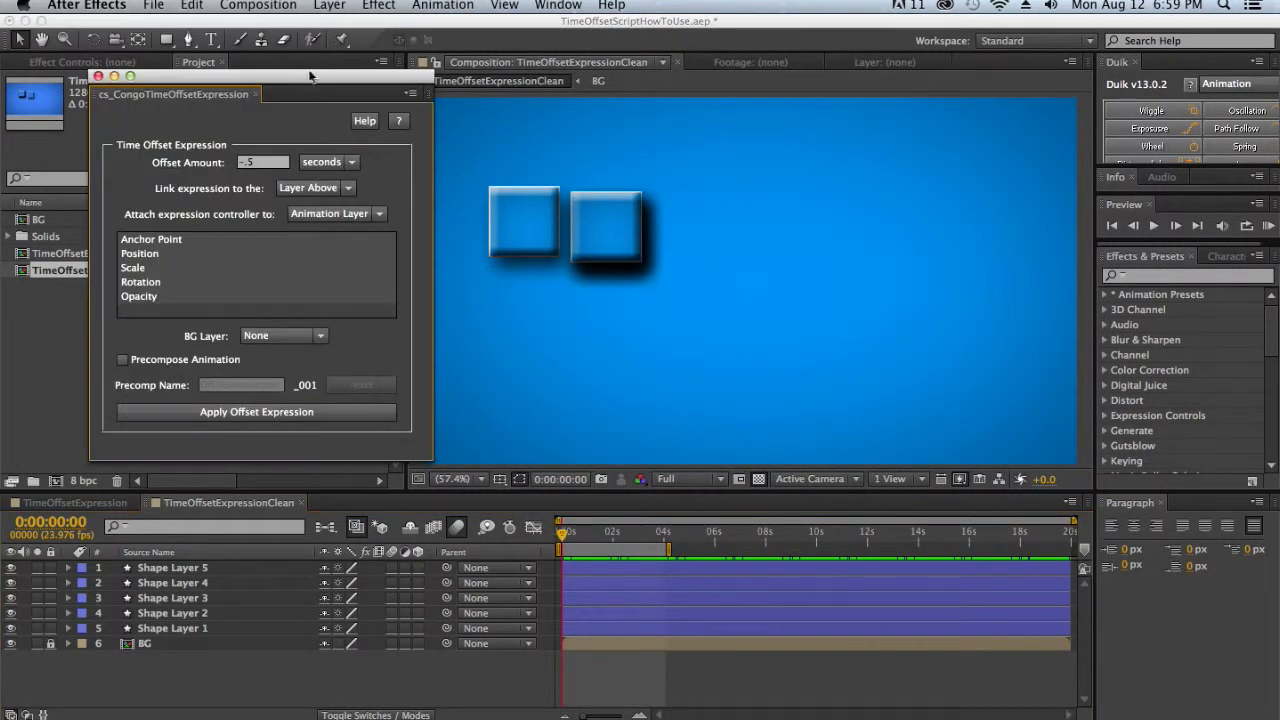
{"action": "left_click_drag", "start_coordinate": [310, 76], "coordinate": [256, 61]}
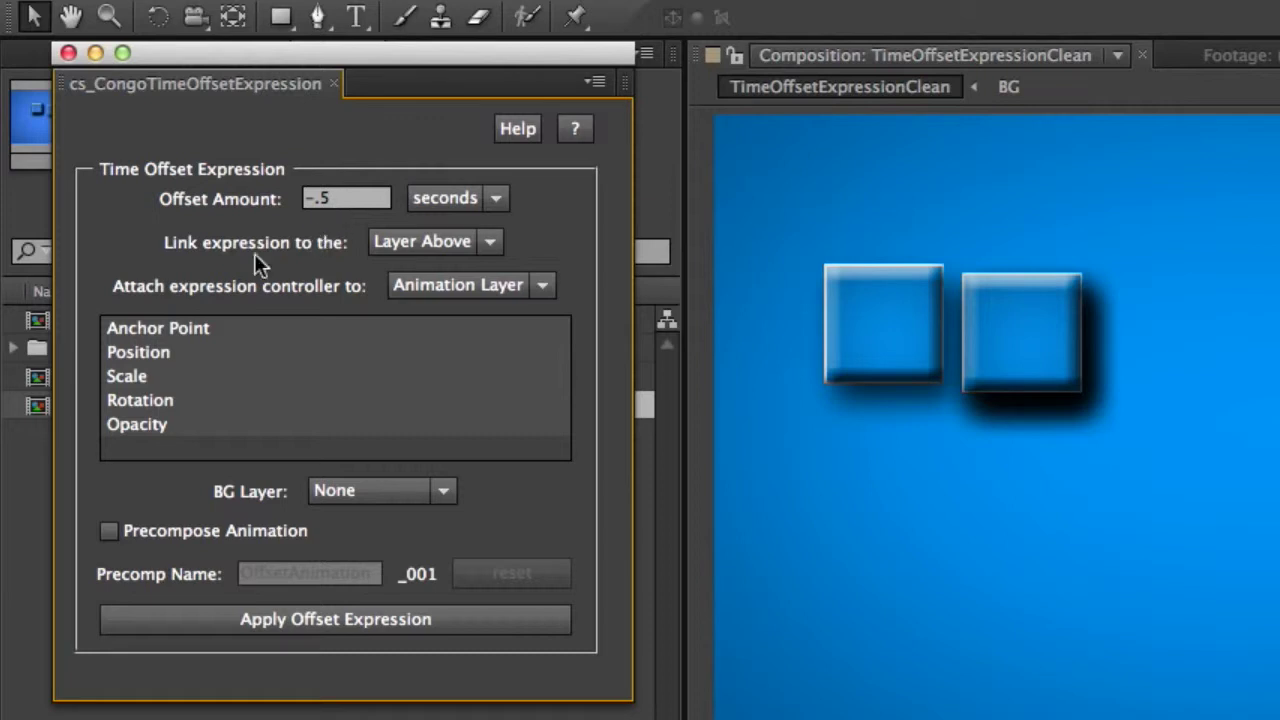
Switch the offset units from seconds to frames so Offset Amount reads -12
{"action": "left_click", "coordinate": [495, 199]}
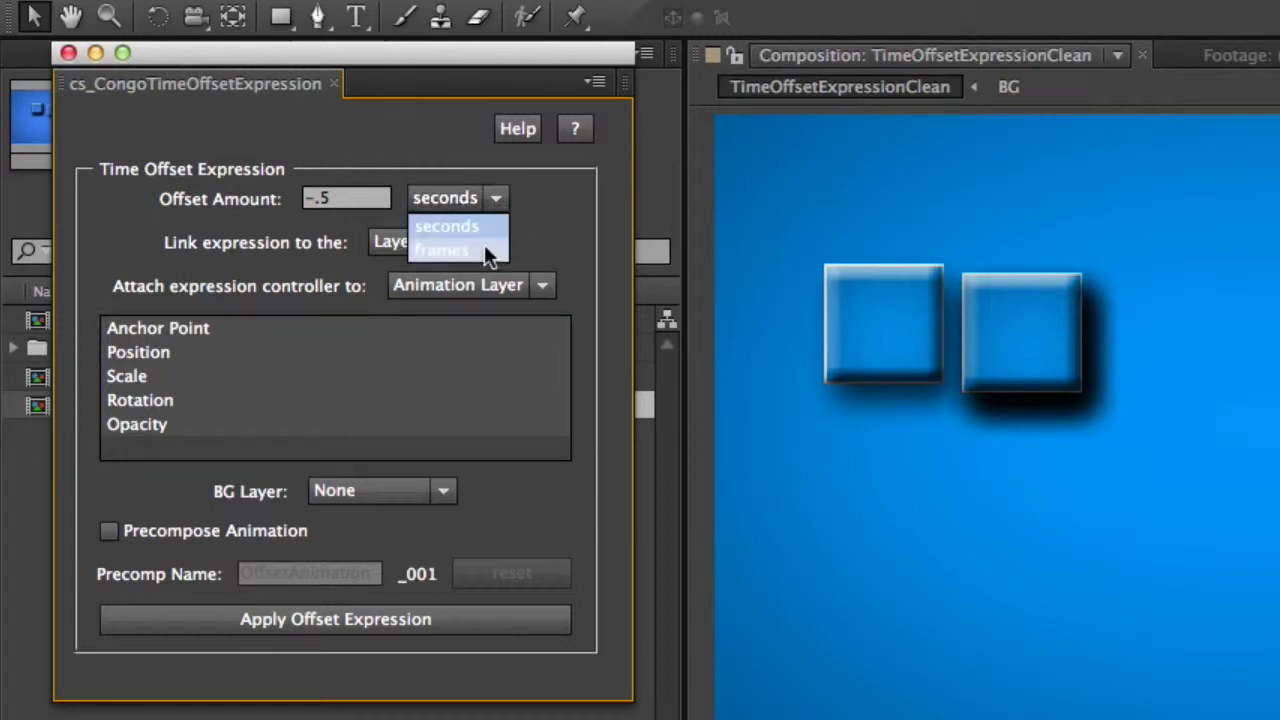
{"action": "left_click", "coordinate": [484, 250]}
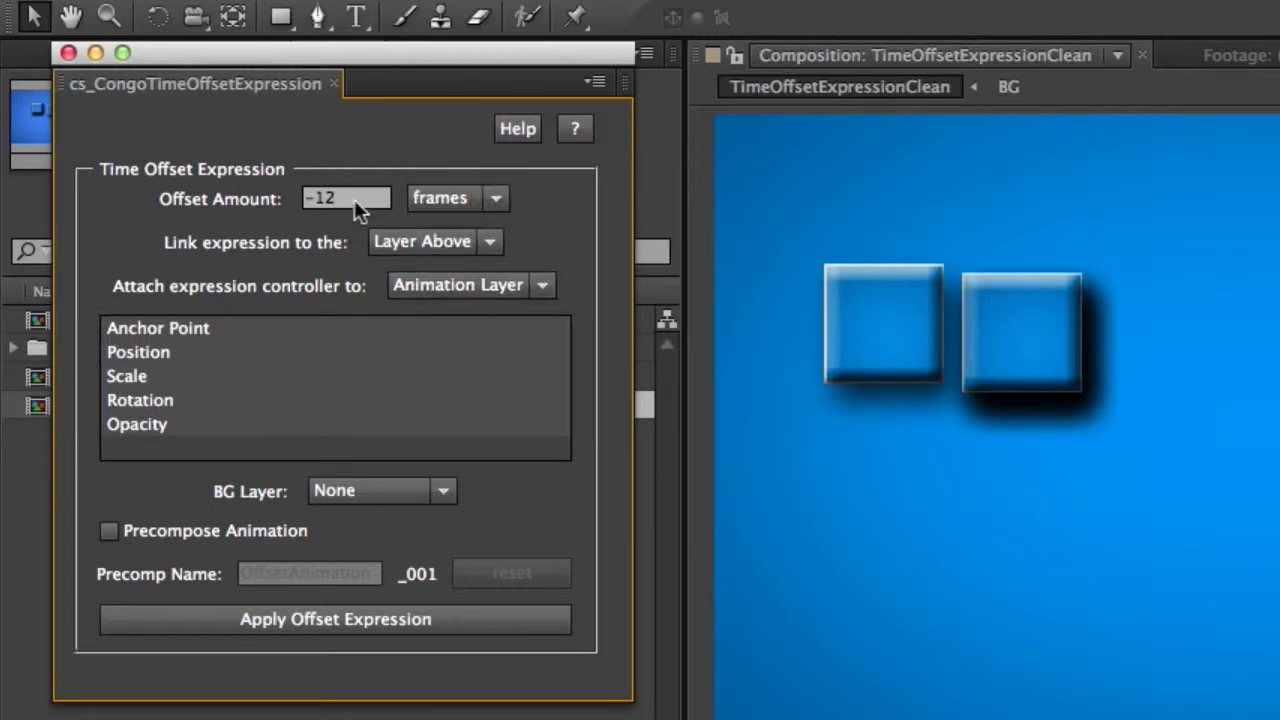
{"action": "left_click", "coordinate": [469, 199]}
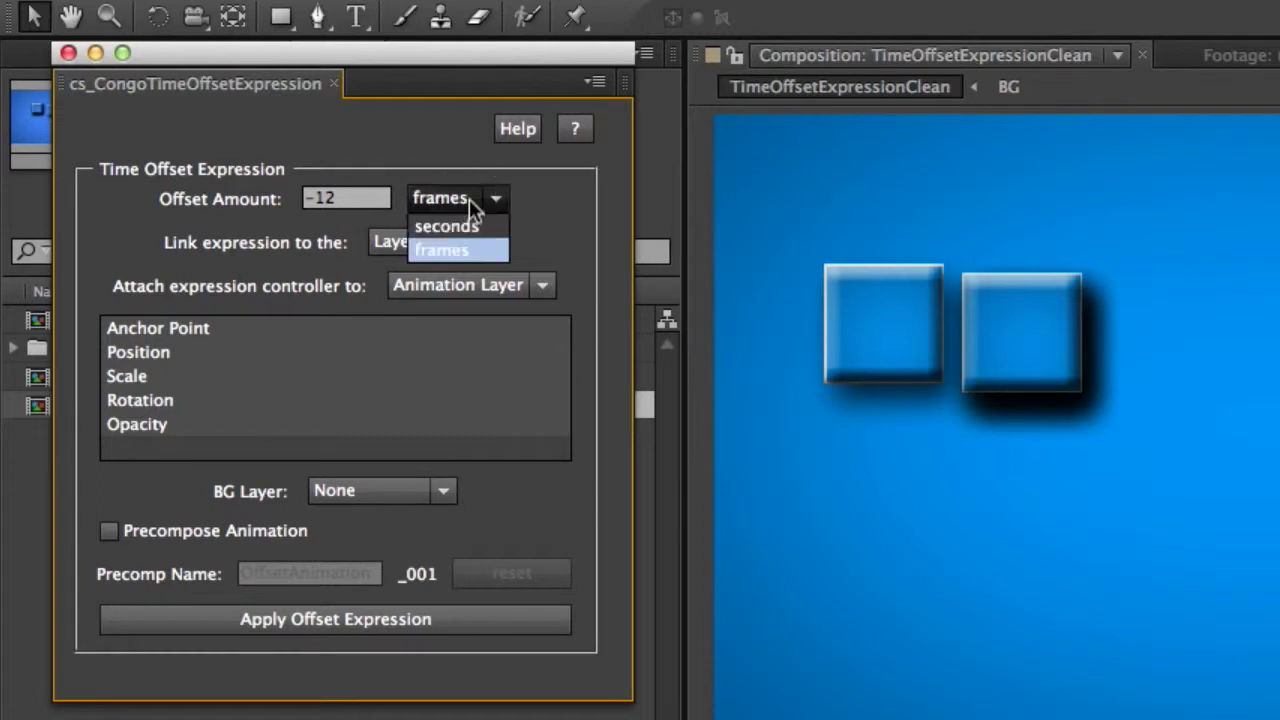
{"action": "left_click", "coordinate": [447, 226]}
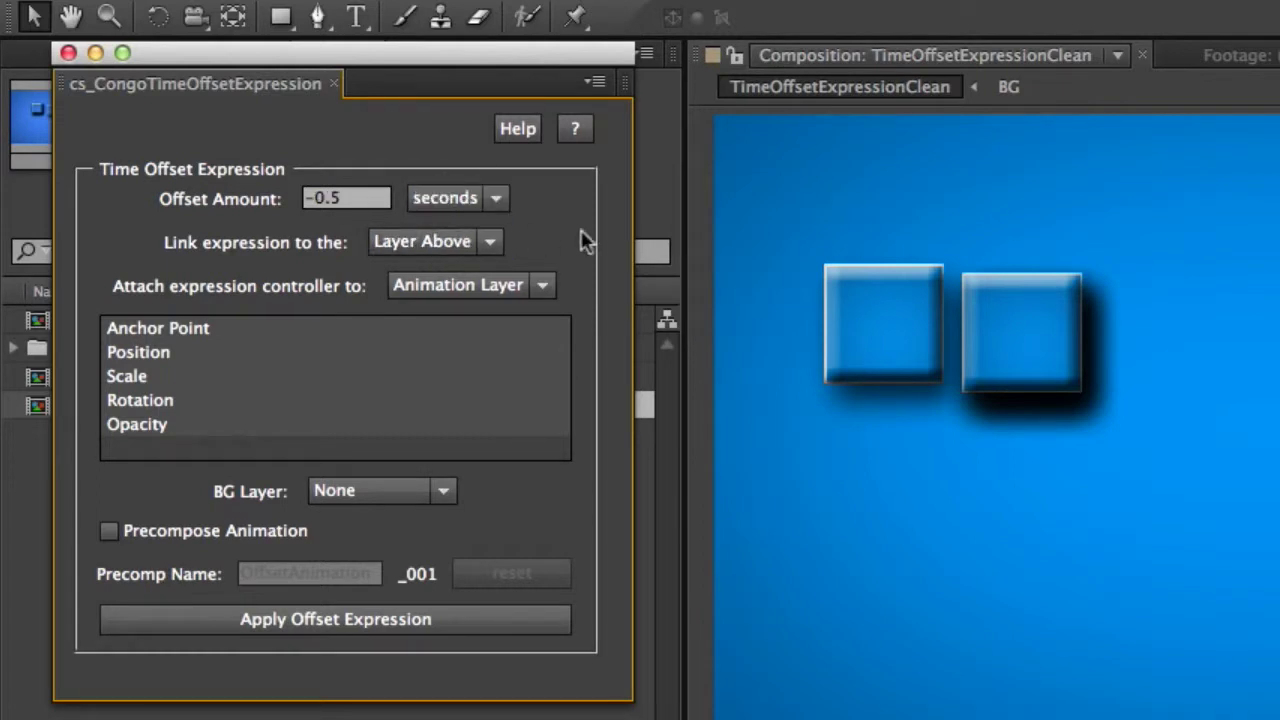
{"action": "left_click", "coordinate": [470, 198]}
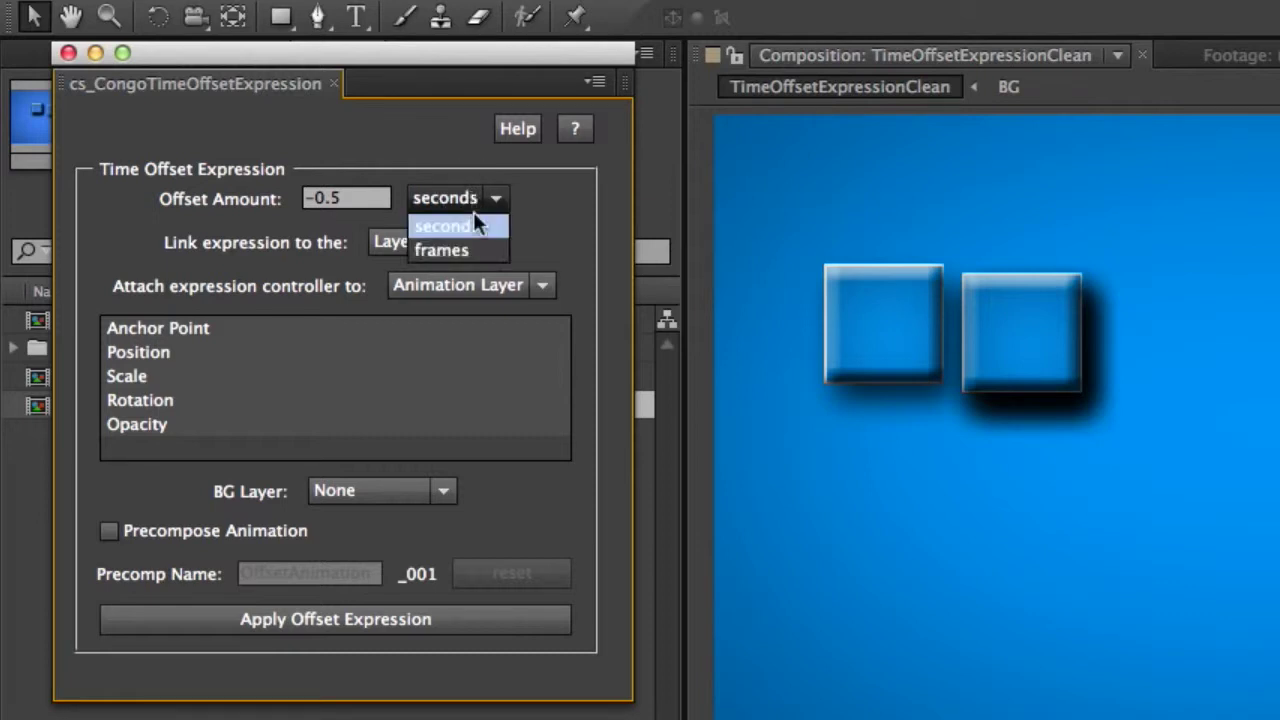
{"action": "left_click", "coordinate": [474, 248]}
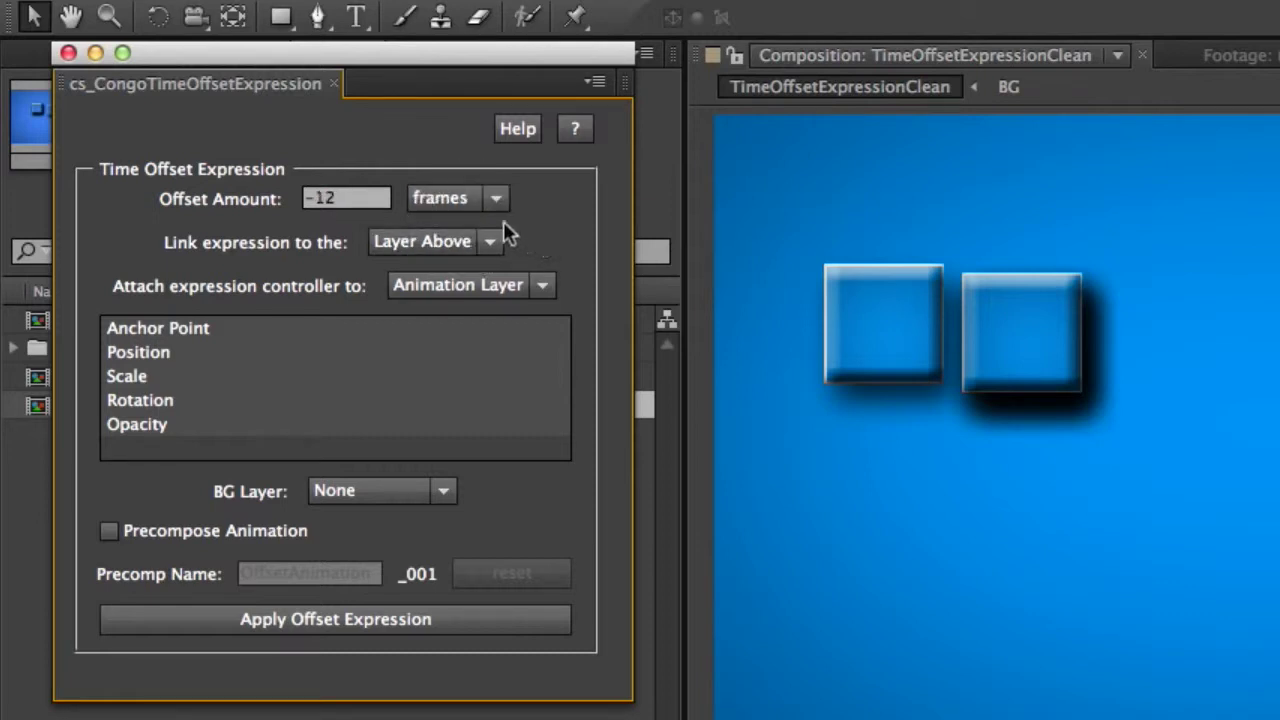
{"action": "left_click", "coordinate": [467, 625]}
{"action": "left_click", "coordinate": [487, 250]}
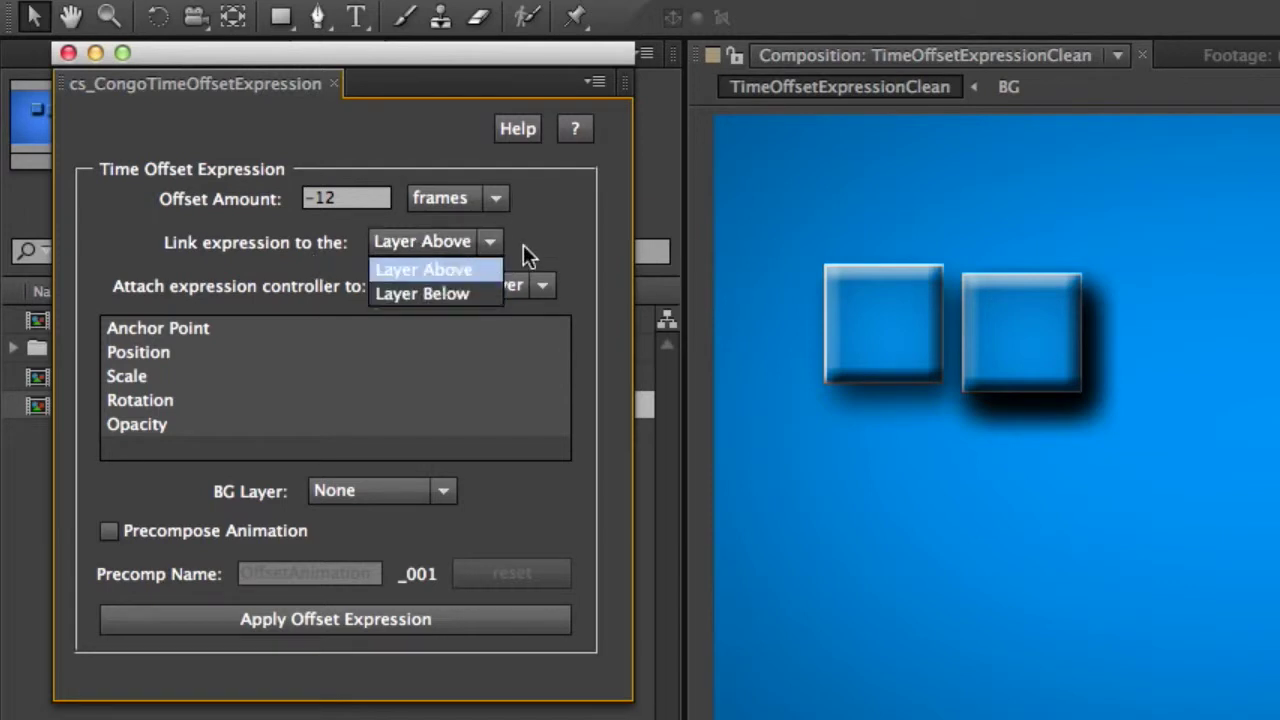
{"action": "left_click", "coordinate": [523, 244]}
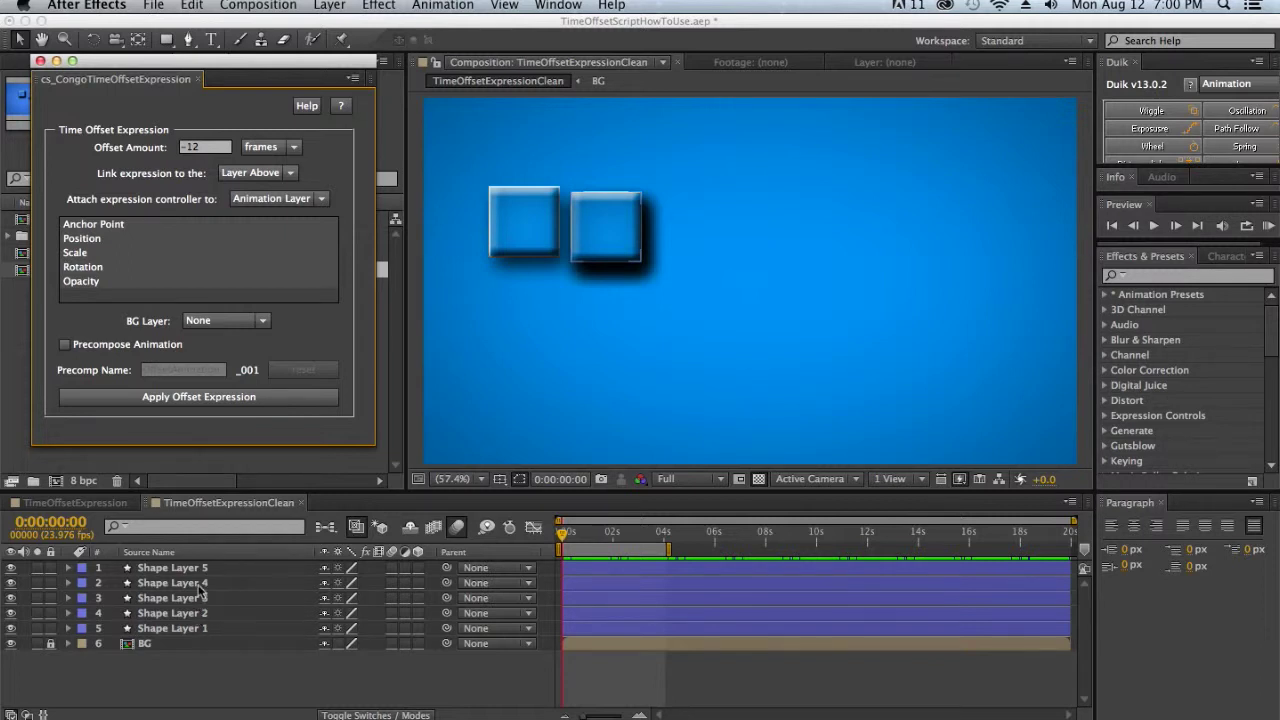
{"action": "left_click", "coordinate": [196, 569]}
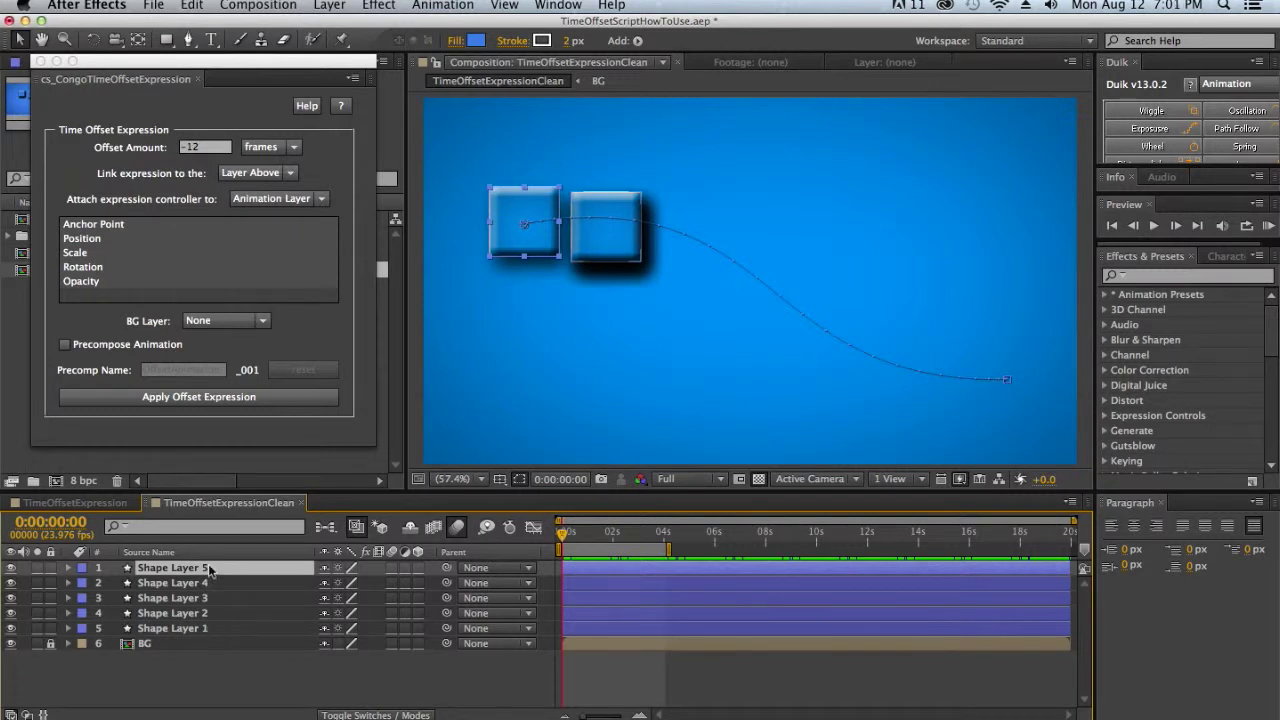
{"action": "left_click", "coordinate": [245, 173]}
{"action": "left_click", "coordinate": [245, 196]}
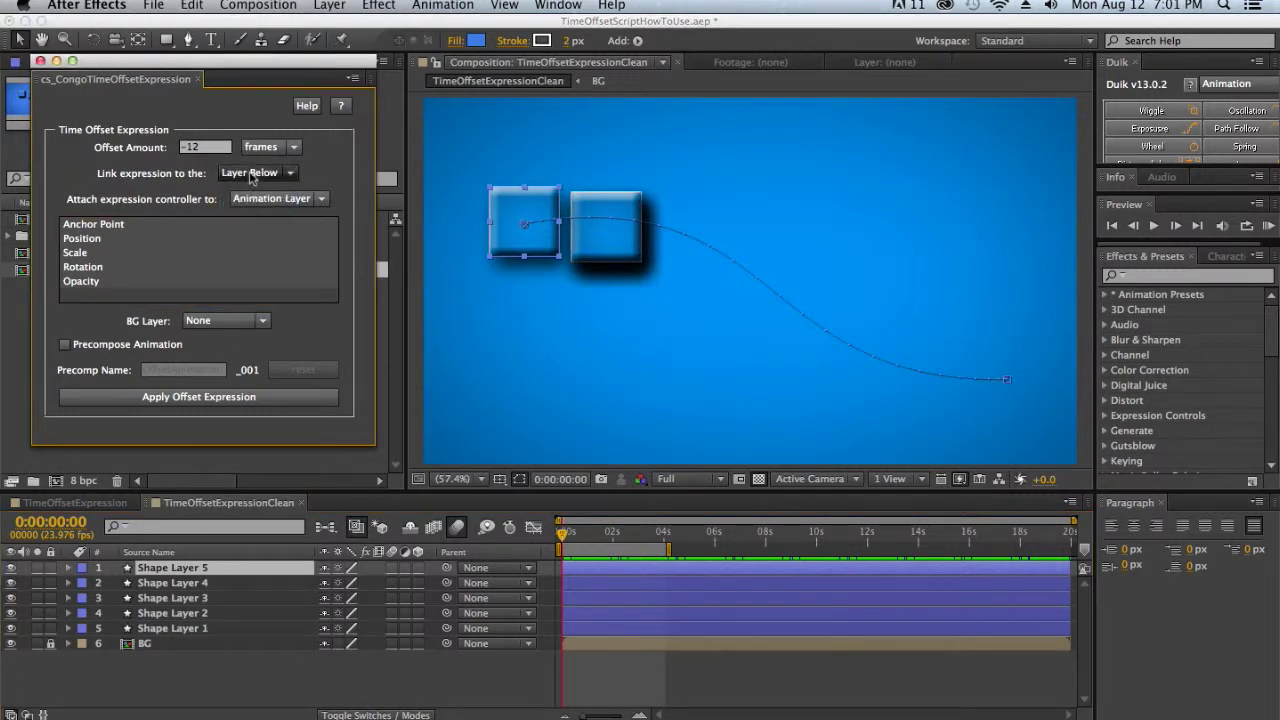
{"action": "left_click", "coordinate": [194, 569]}
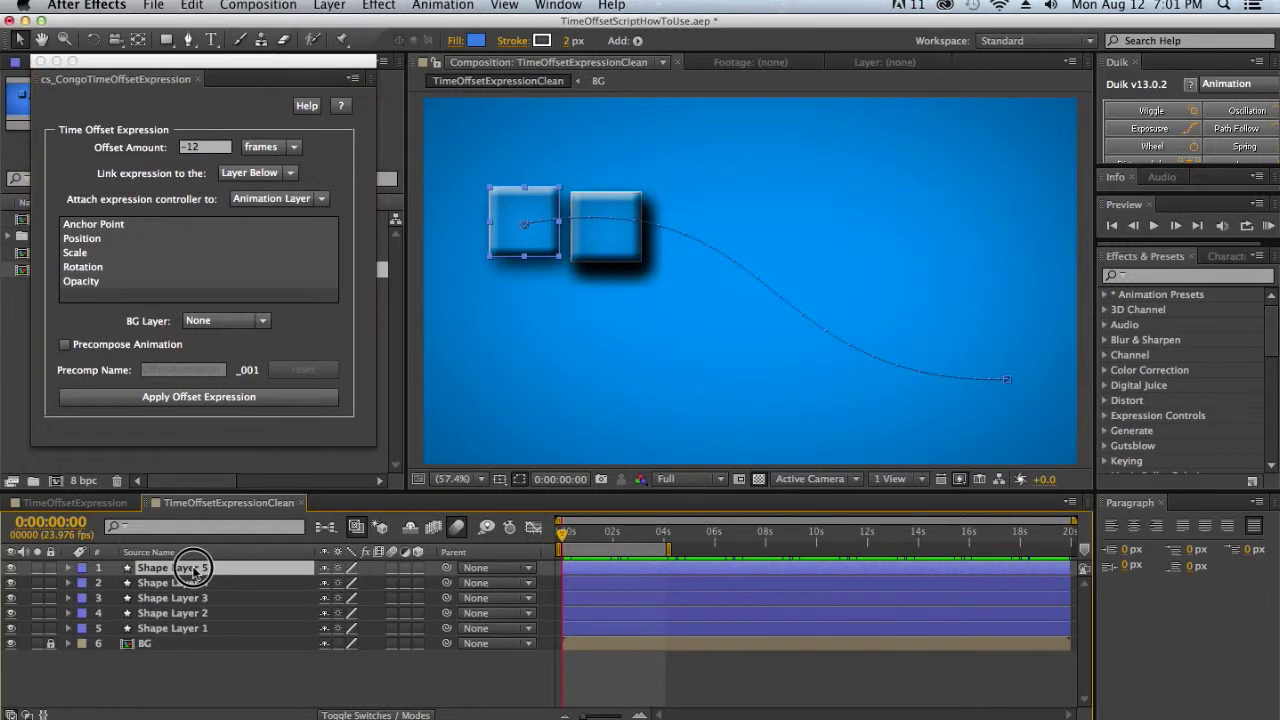
{"action": "left_click_drag", "start_coordinate": [194, 569], "coordinate": [198, 634]}
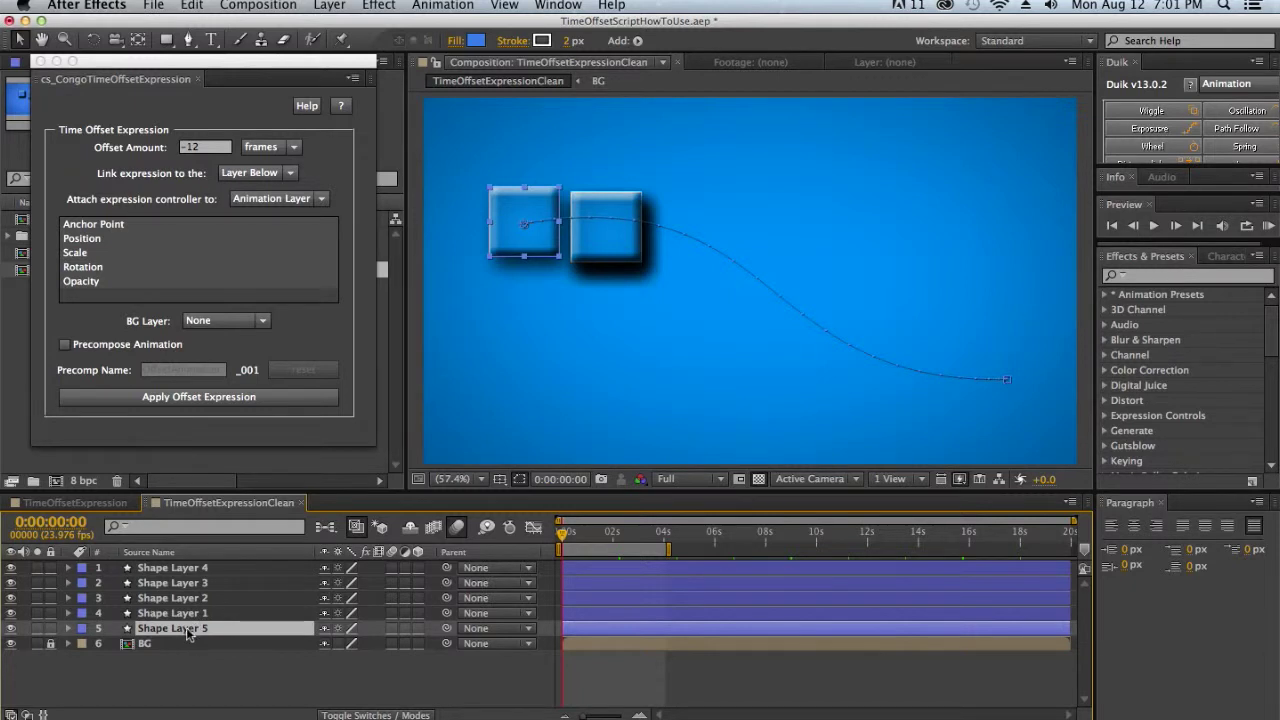
{"action": "key", "text": "e"}
{"action": "key", "text": "e"}
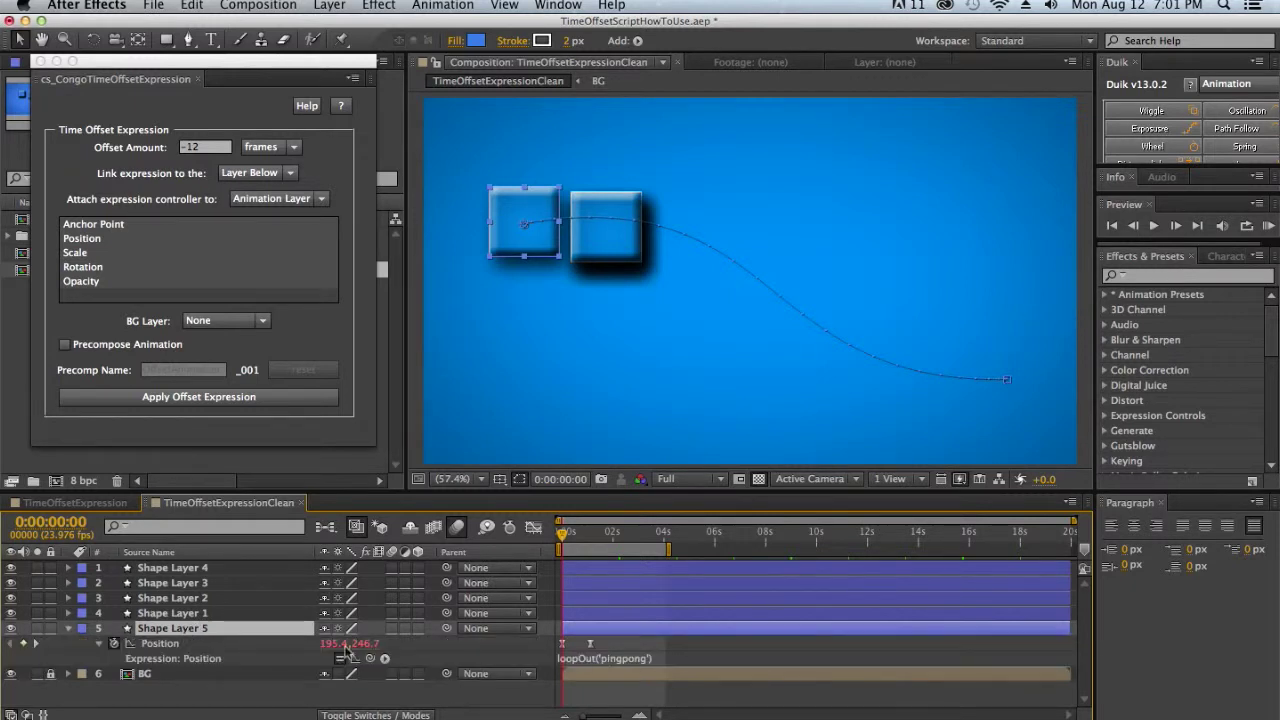
{"action": "key", "text": "e"}
{"action": "key", "text": "e"}
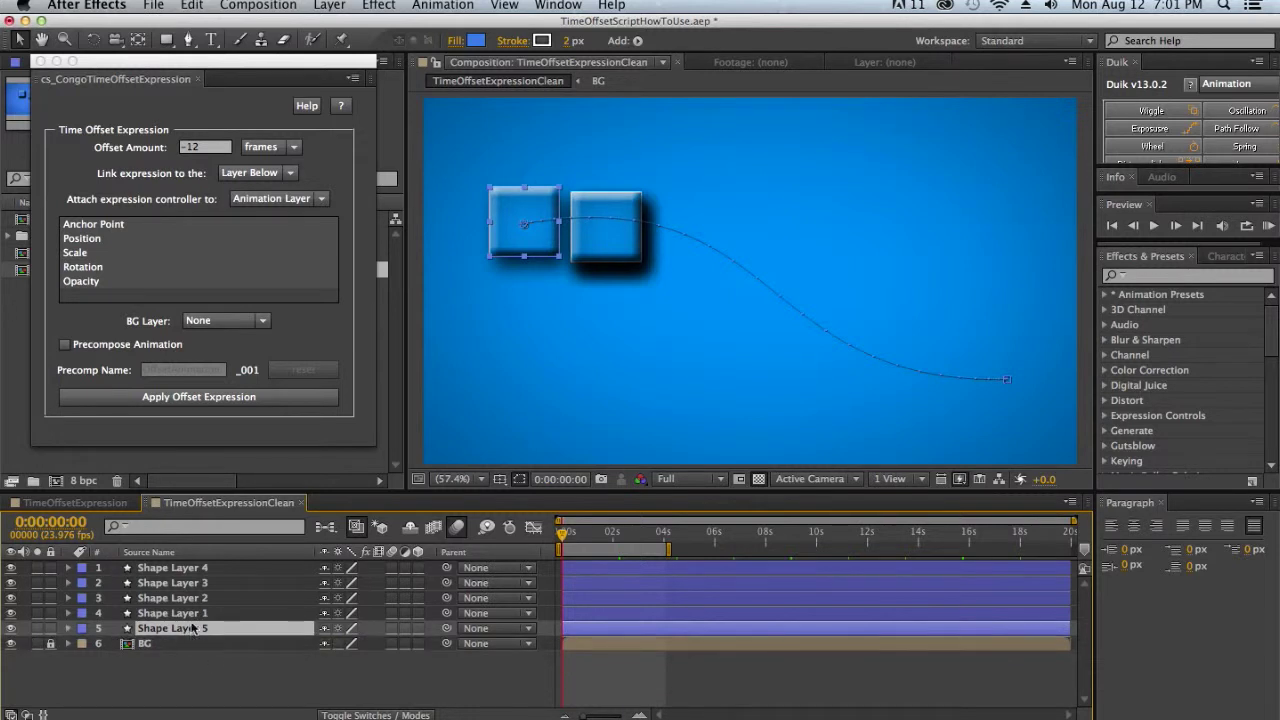
{"action": "left_click_drag", "start_coordinate": [193, 627], "coordinate": [198, 570]}
{"action": "left_click", "coordinate": [257, 172]}
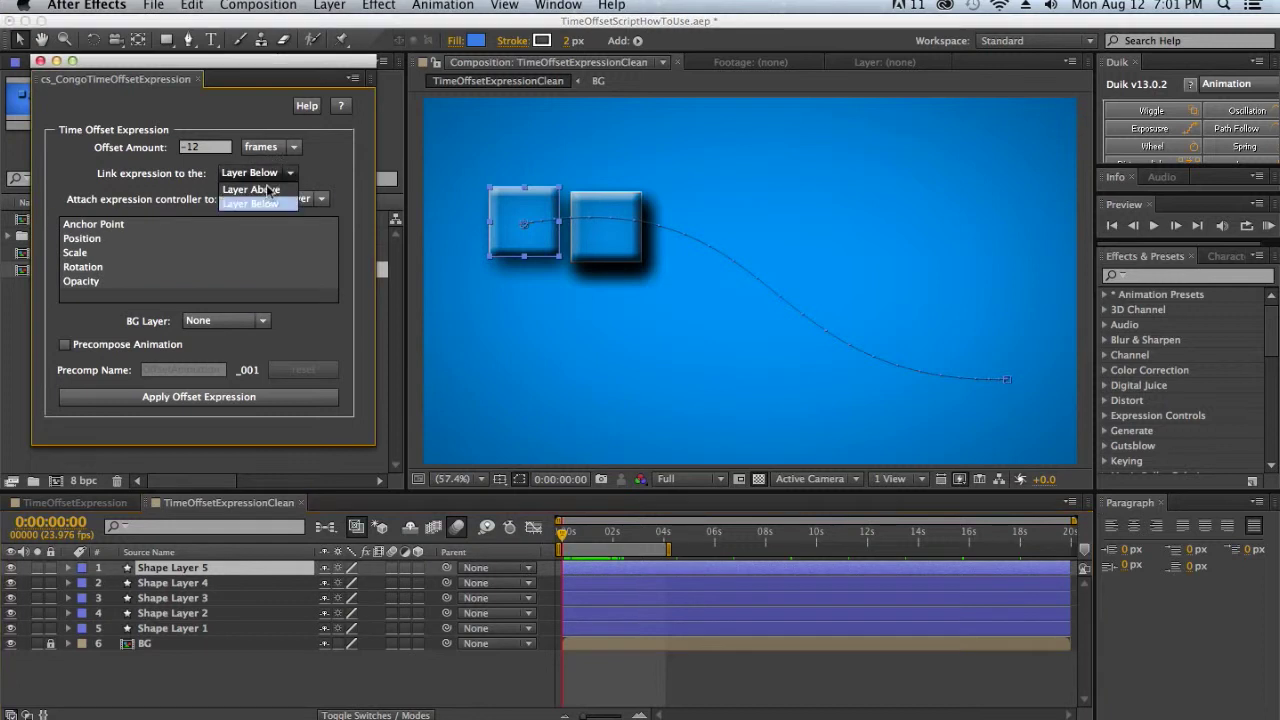
{"action": "left_click", "coordinate": [268, 189]}
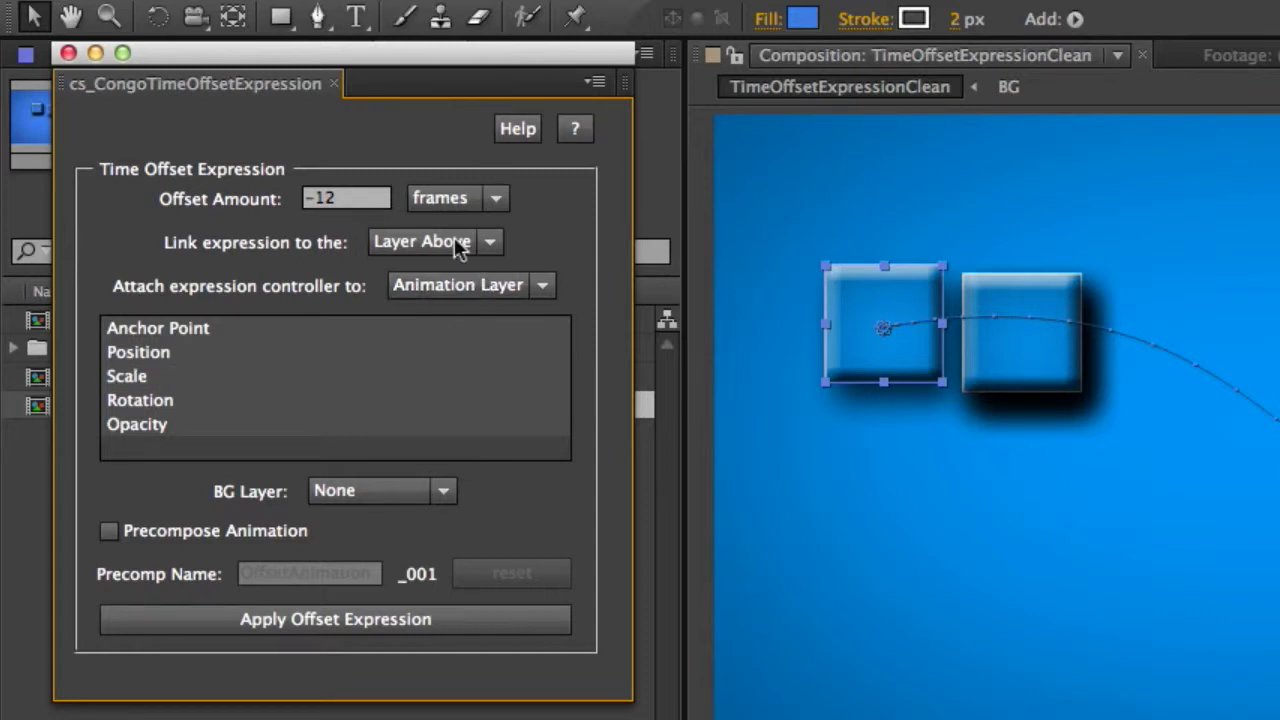
Set 'Attach expression controller to' to Null Object
{"action": "left_click", "coordinate": [443, 285]}
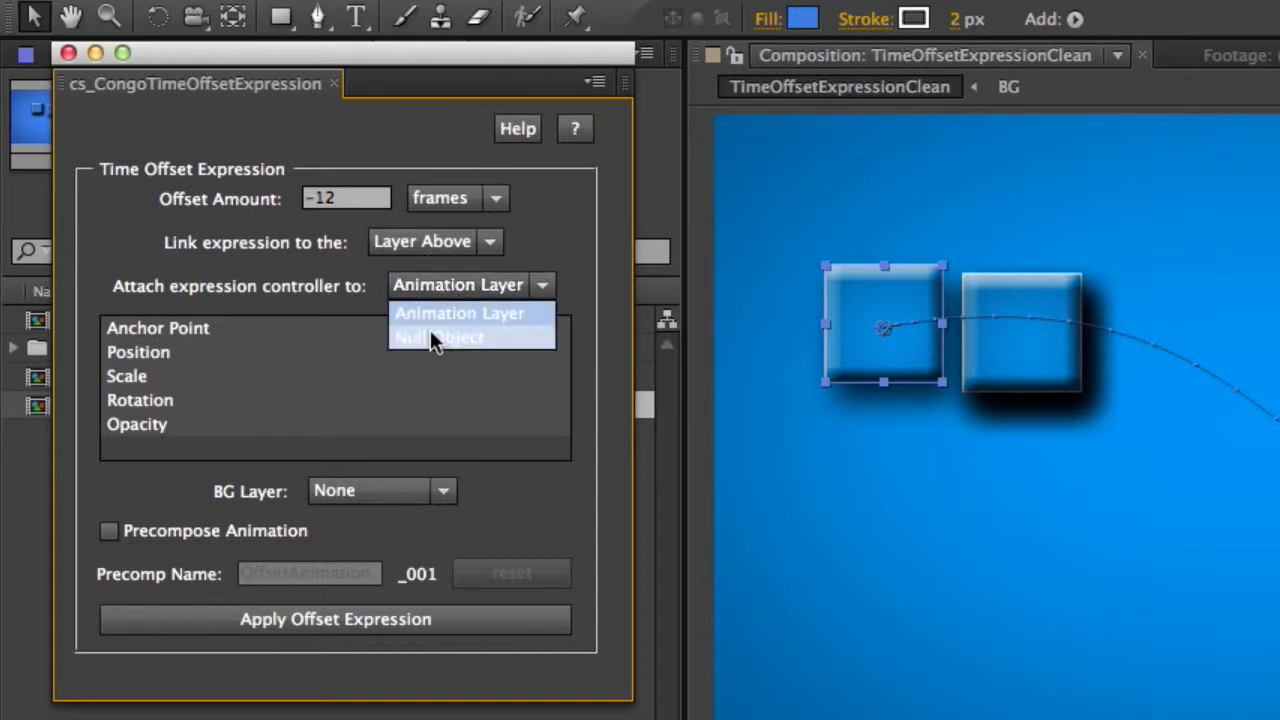
{"action": "left_click", "coordinate": [430, 332]}
{"action": "left_click", "coordinate": [448, 337]}
Try Position, Anchor Point and Scale in the property list, ending on Anchor Point
{"action": "left_click", "coordinate": [444, 343]}
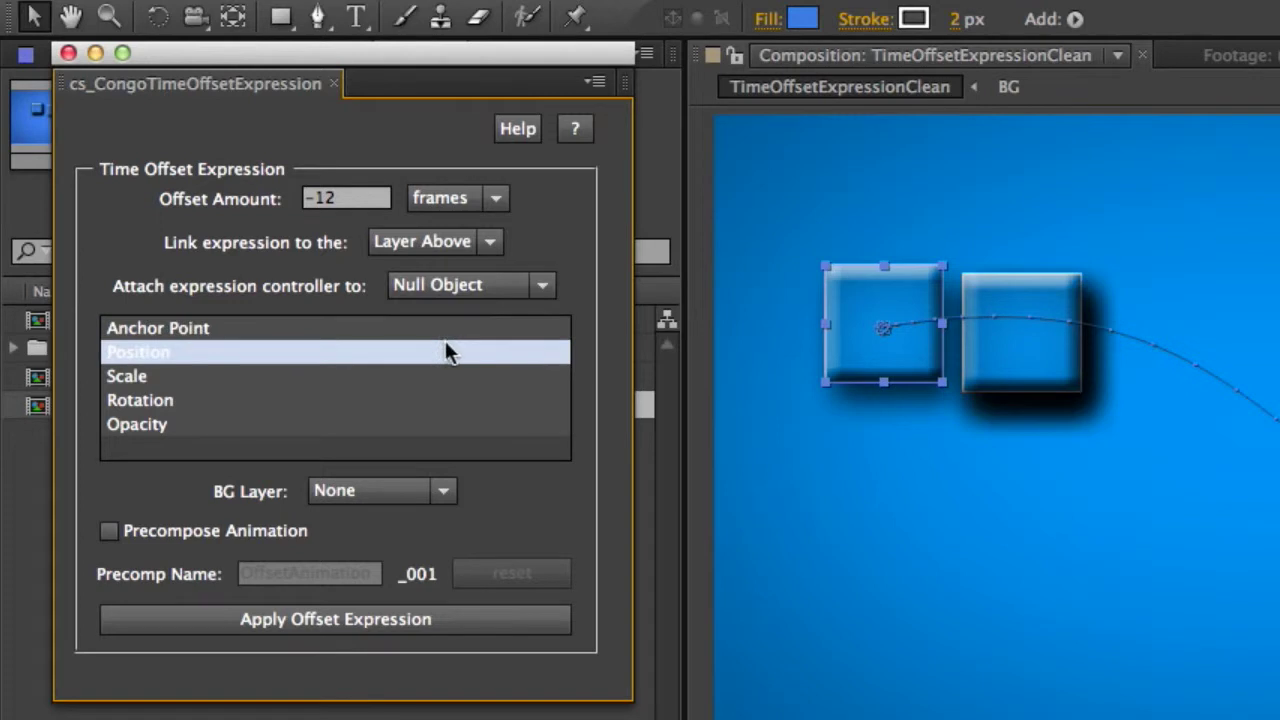
{"action": "left_click", "coordinate": [452, 337]}
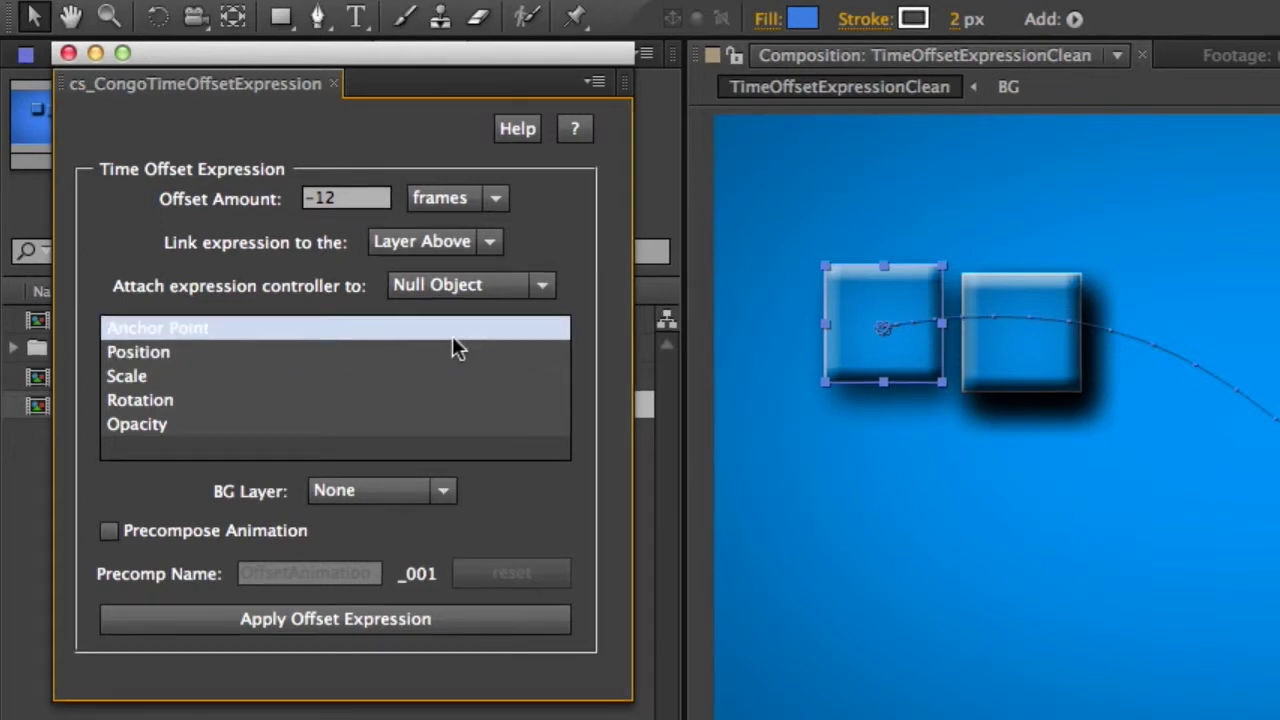
{"action": "left_click", "coordinate": [450, 338]}
{"action": "left_click", "coordinate": [506, 376]}
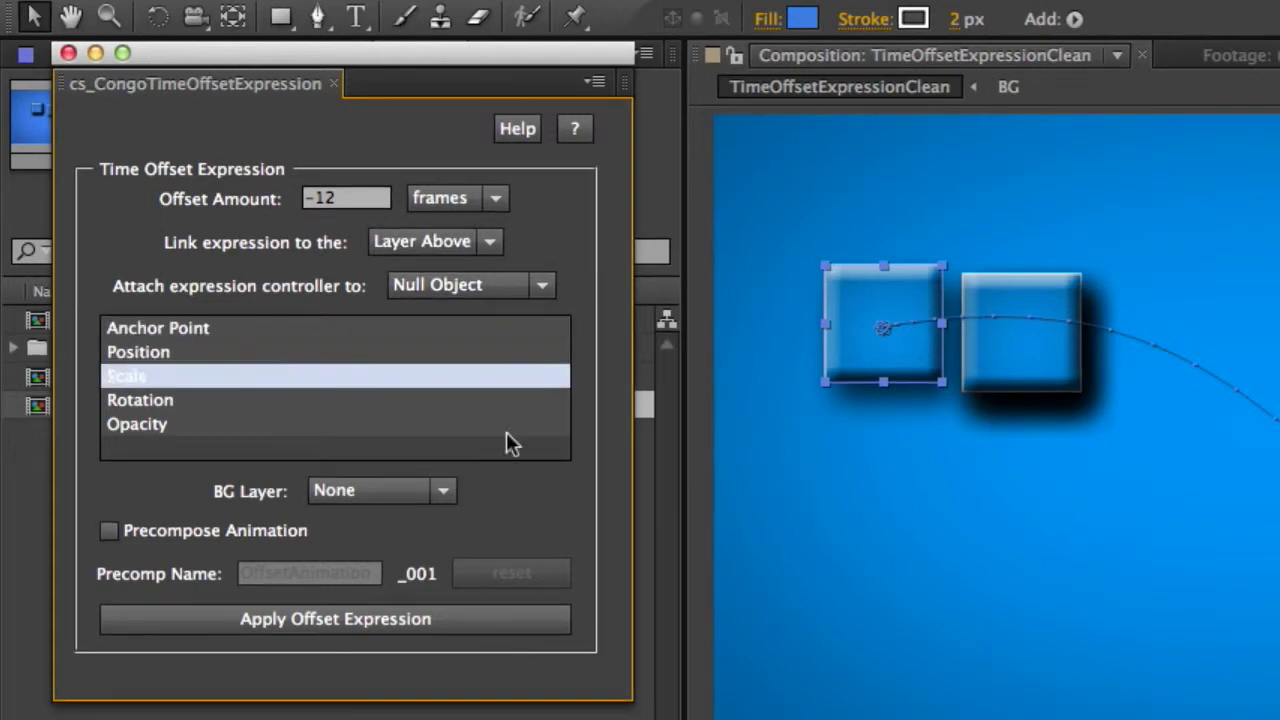
{"action": "left_click", "coordinate": [507, 445]}
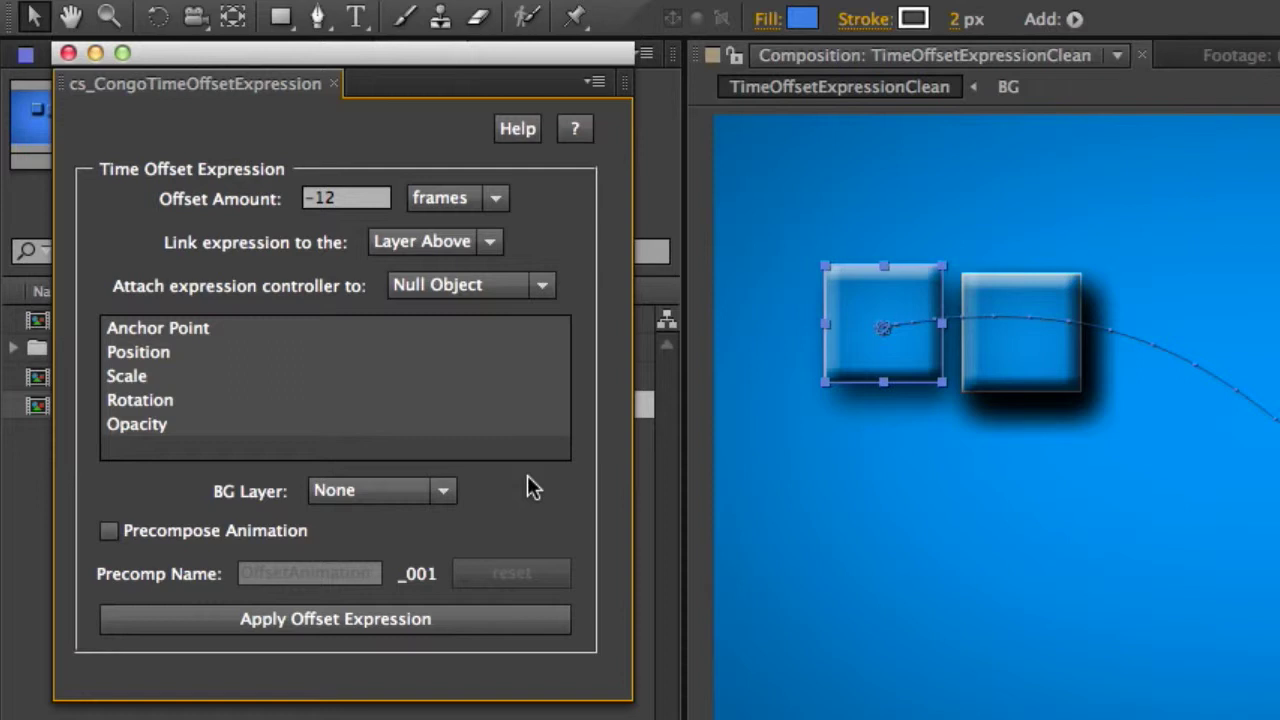
{"action": "left_click_drag", "start_coordinate": [480, 400], "coordinate": [430, 340]}
{"action": "left_click", "coordinate": [167, 331]}
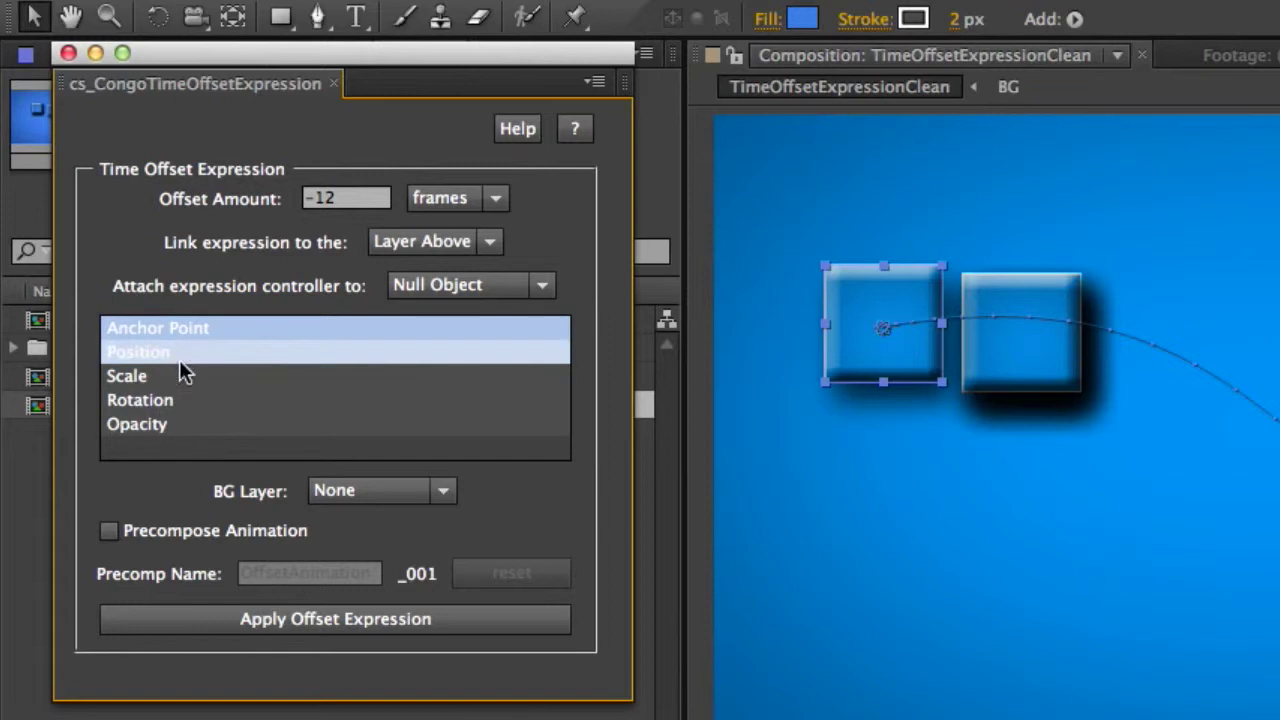
Multi-select property rows: Scale and Opacity, then Position and Rotation, then all five
{"action": "left_click", "coordinate": [212, 378], "text": "ctrl"}
{"action": "left_click", "coordinate": [214, 424], "text": "ctrl"}
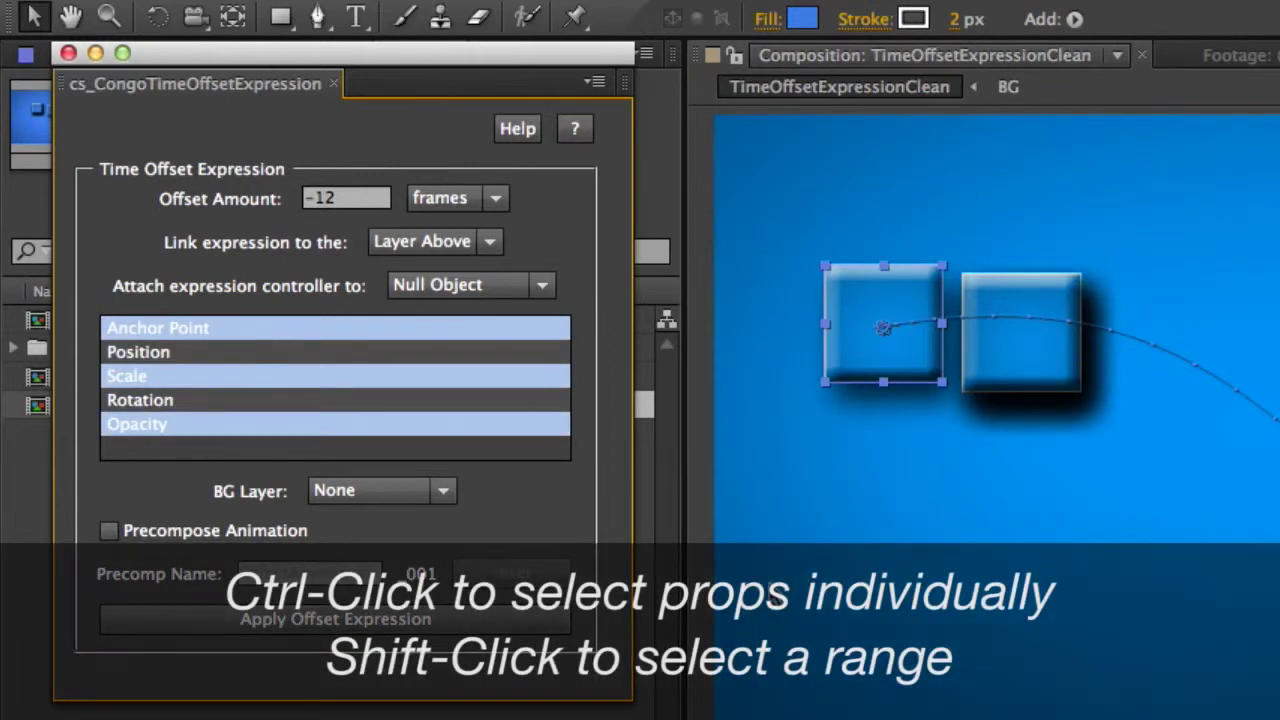
{"action": "left_click", "coordinate": [175, 352]}
{"action": "left_click", "coordinate": [202, 398], "text": "ctrl"}
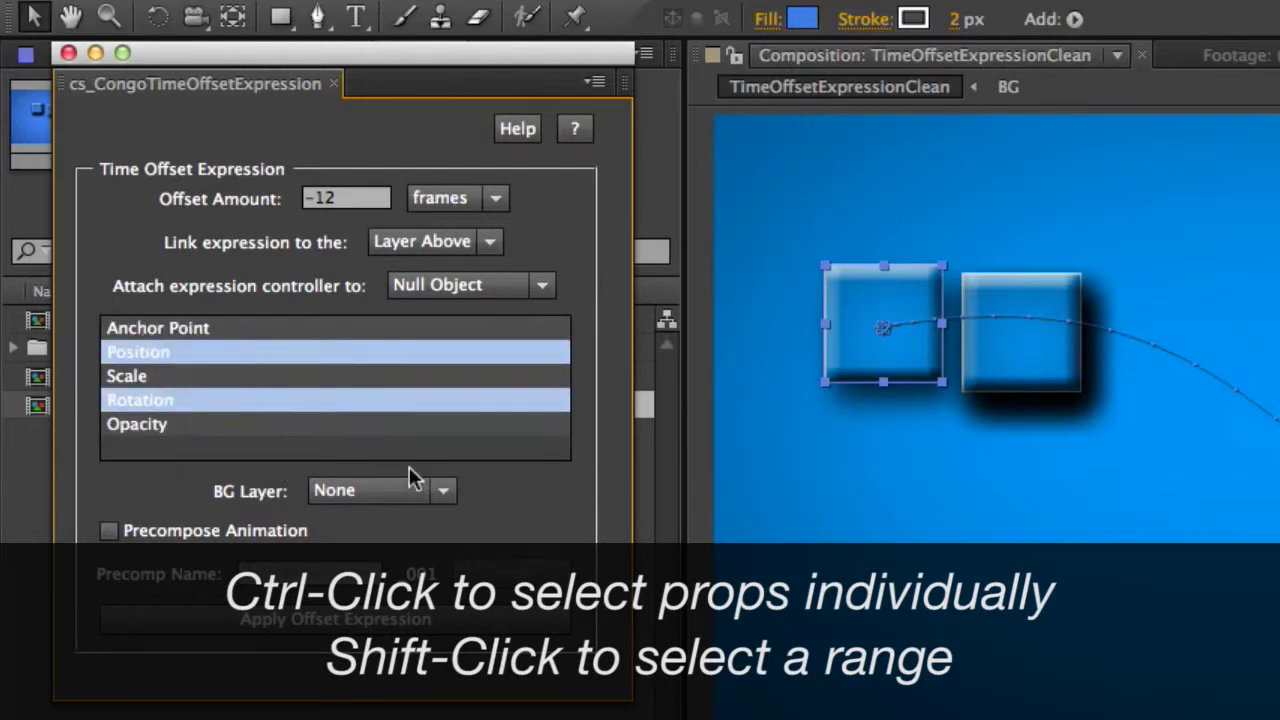
{"action": "left_click", "coordinate": [229, 375]}
{"action": "left_click", "coordinate": [283, 424], "text": "ctrl"}
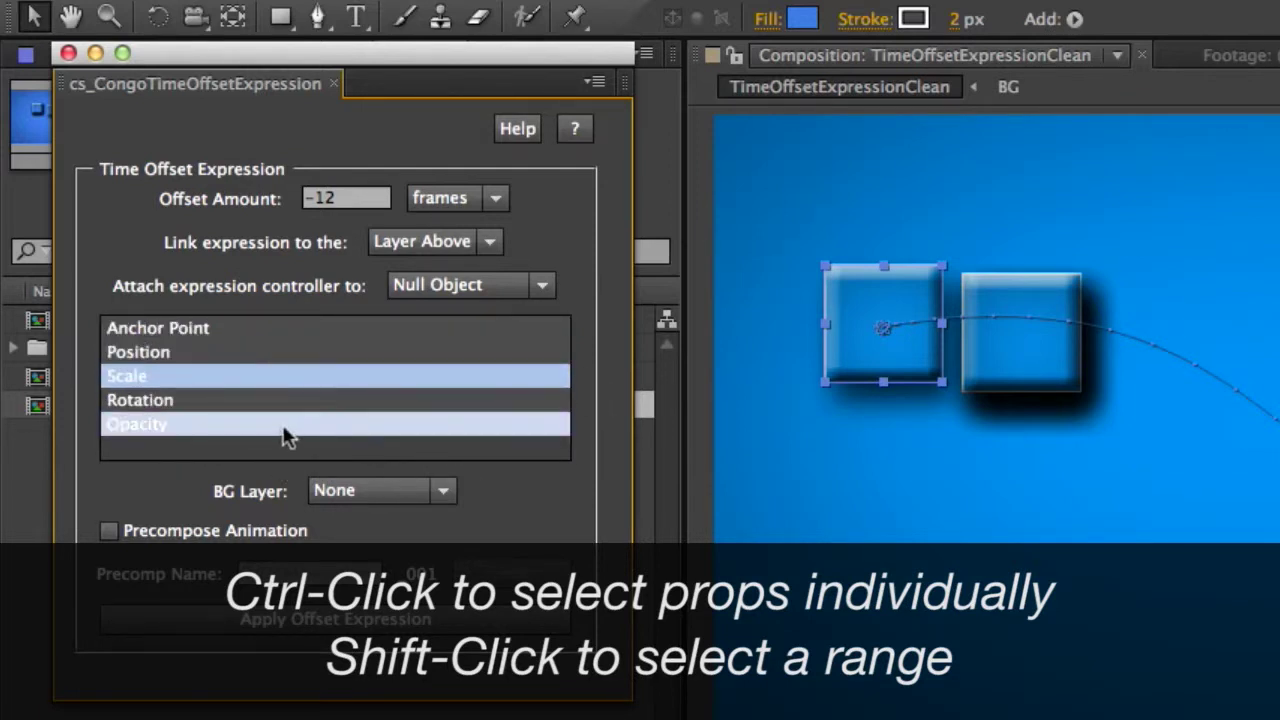
{"action": "left_click", "coordinate": [280, 376], "text": "ctrl"}
{"action": "left_click", "coordinate": [280, 352], "text": "ctrl"}
{"action": "left_click", "coordinate": [290, 328], "text": "shift"}
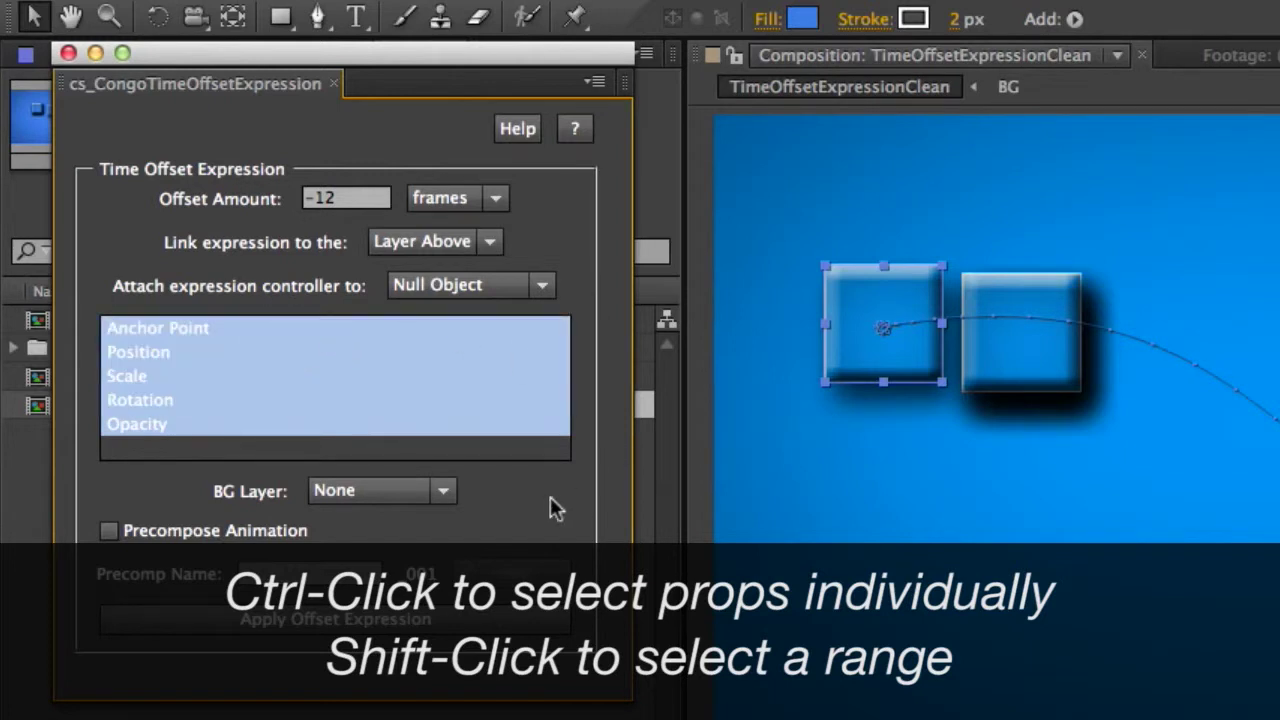
Deselect every property and apply, bringing up the no-properties-selected warning
{"action": "left_click", "coordinate": [300, 448]}
{"action": "left_click", "coordinate": [211, 354]}
{"action": "left_click", "coordinate": [211, 354], "text": "ctrl"}
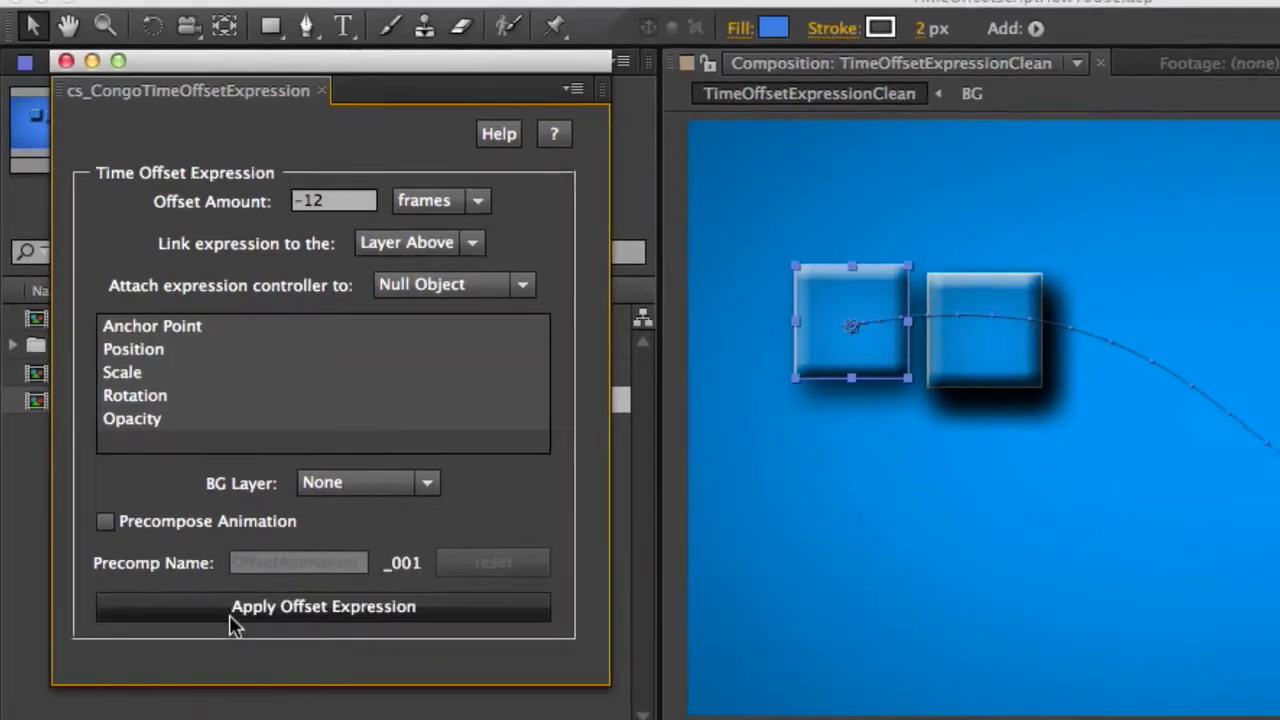
{"action": "left_click", "coordinate": [250, 628]}
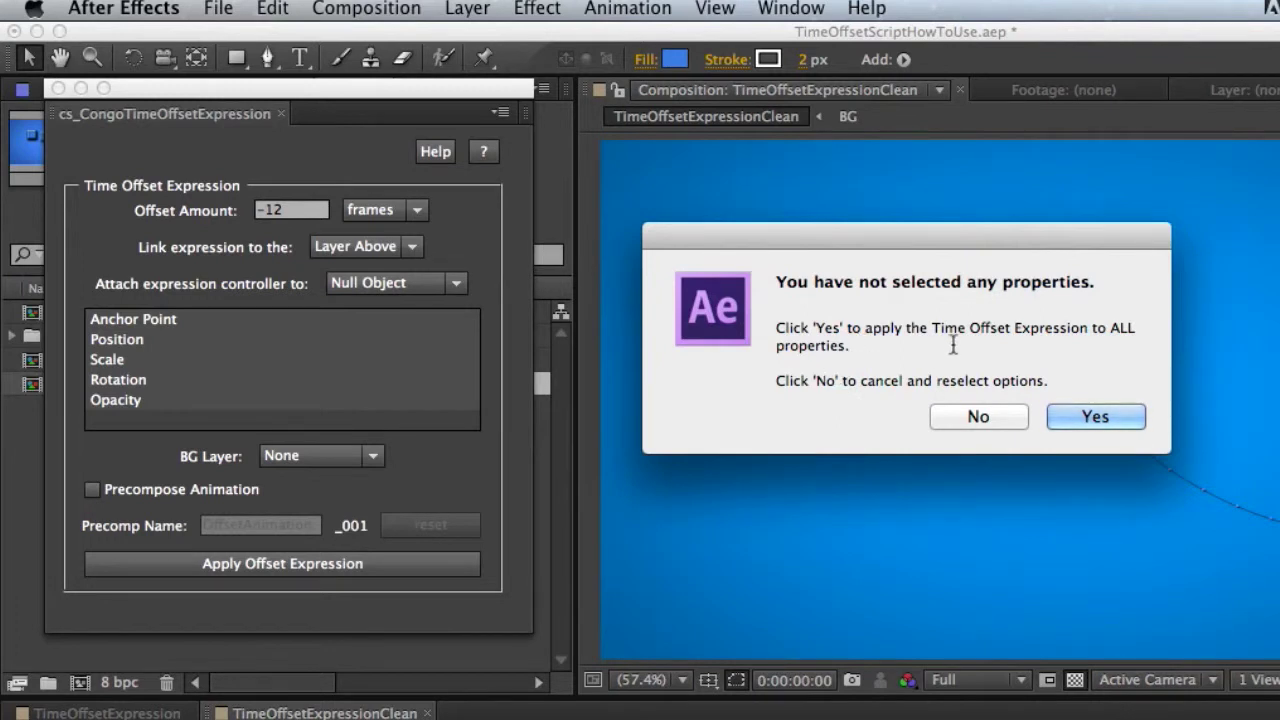
{"action": "left_click", "coordinate": [960, 417]}
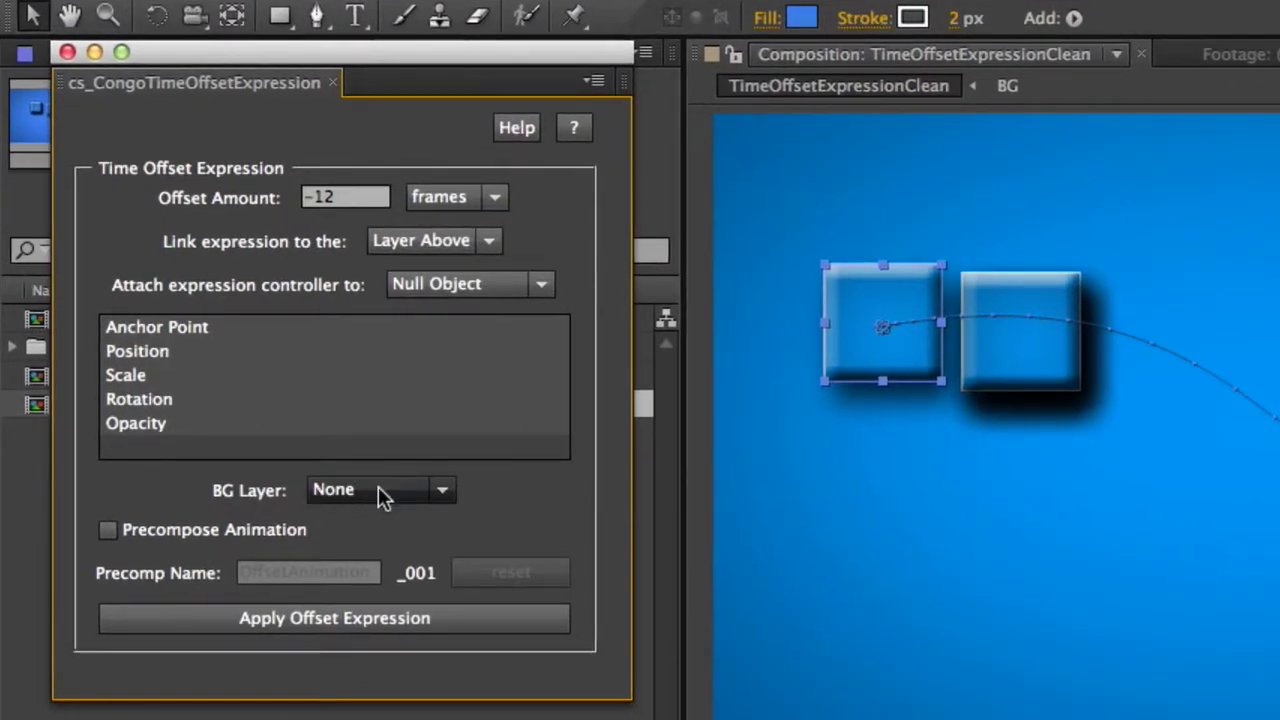
Choose BG in the BG Layer dropdown
{"action": "left_click", "coordinate": [379, 497]}
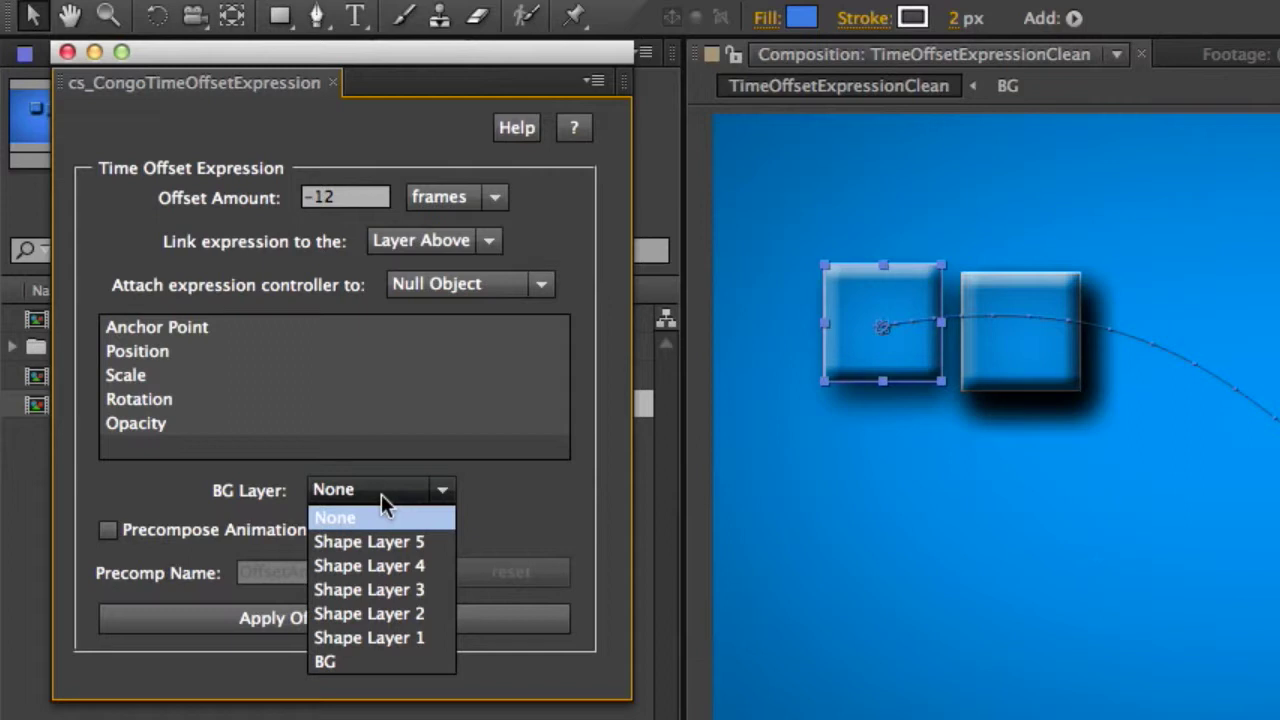
{"action": "left_click", "coordinate": [348, 662]}
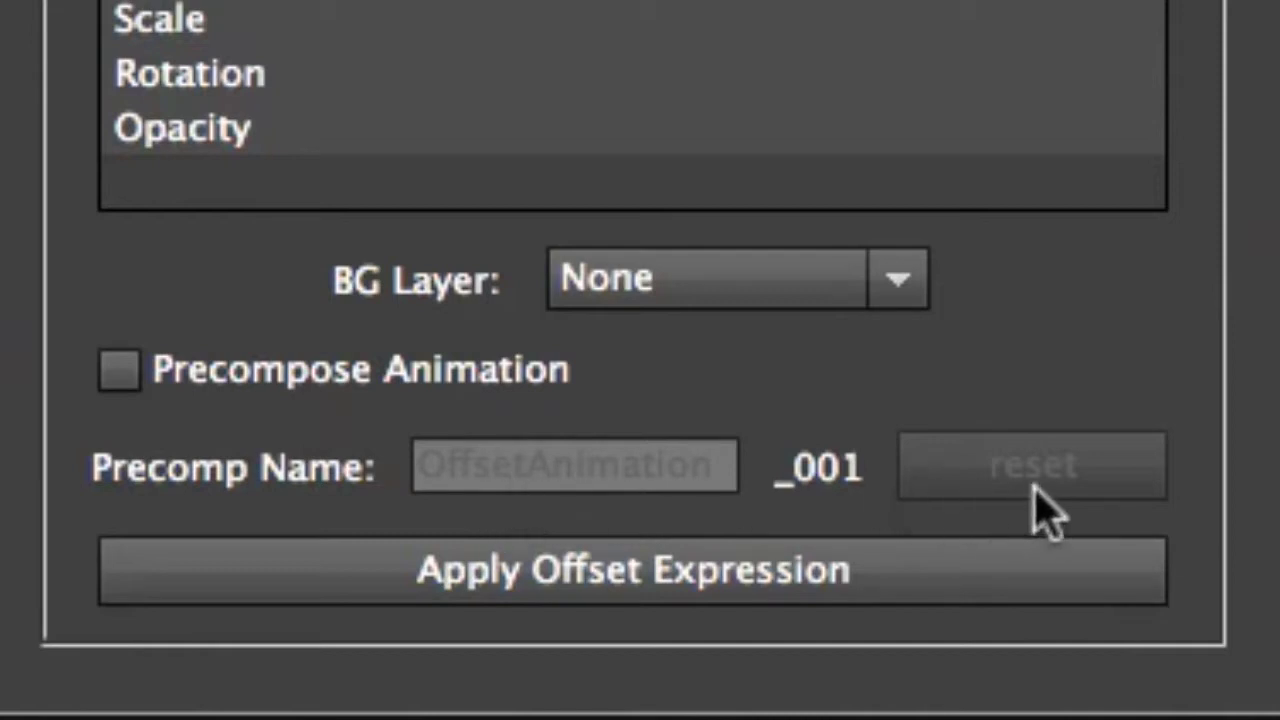
{"action": "left_click", "coordinate": [122, 375]}
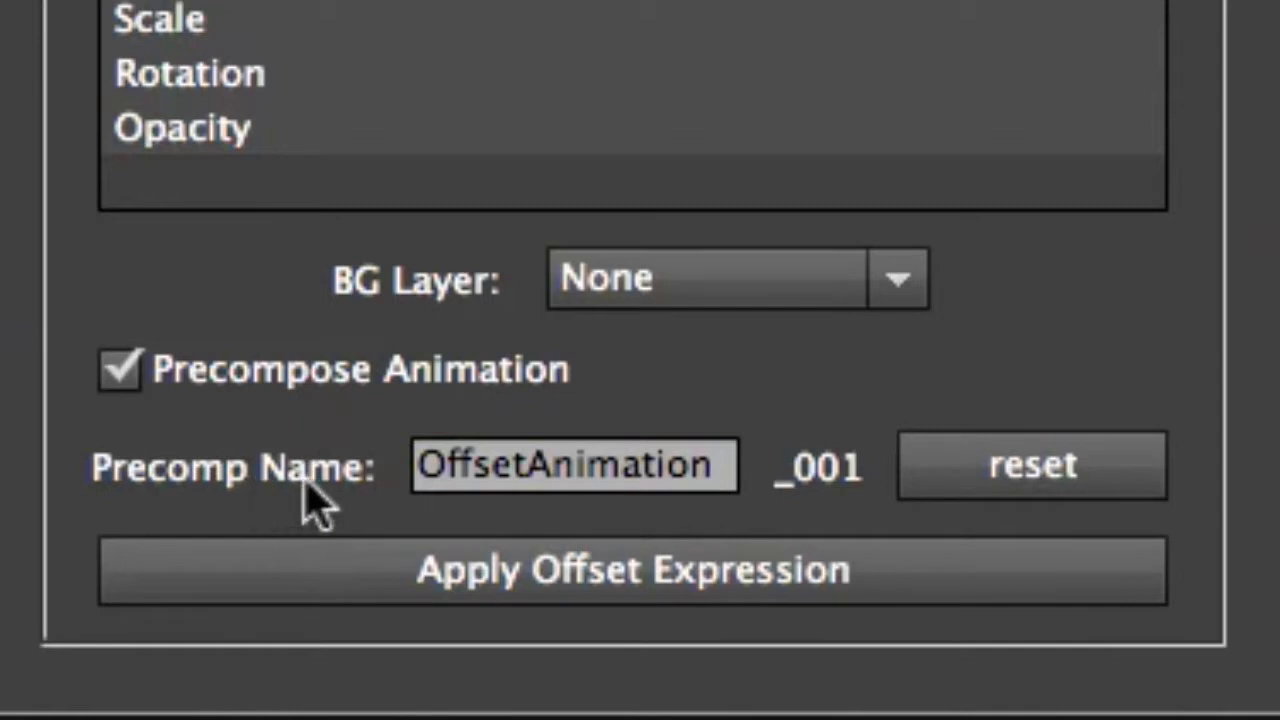
{"action": "left_click", "coordinate": [650, 490]}
{"action": "double_click", "coordinate": [648, 490]}
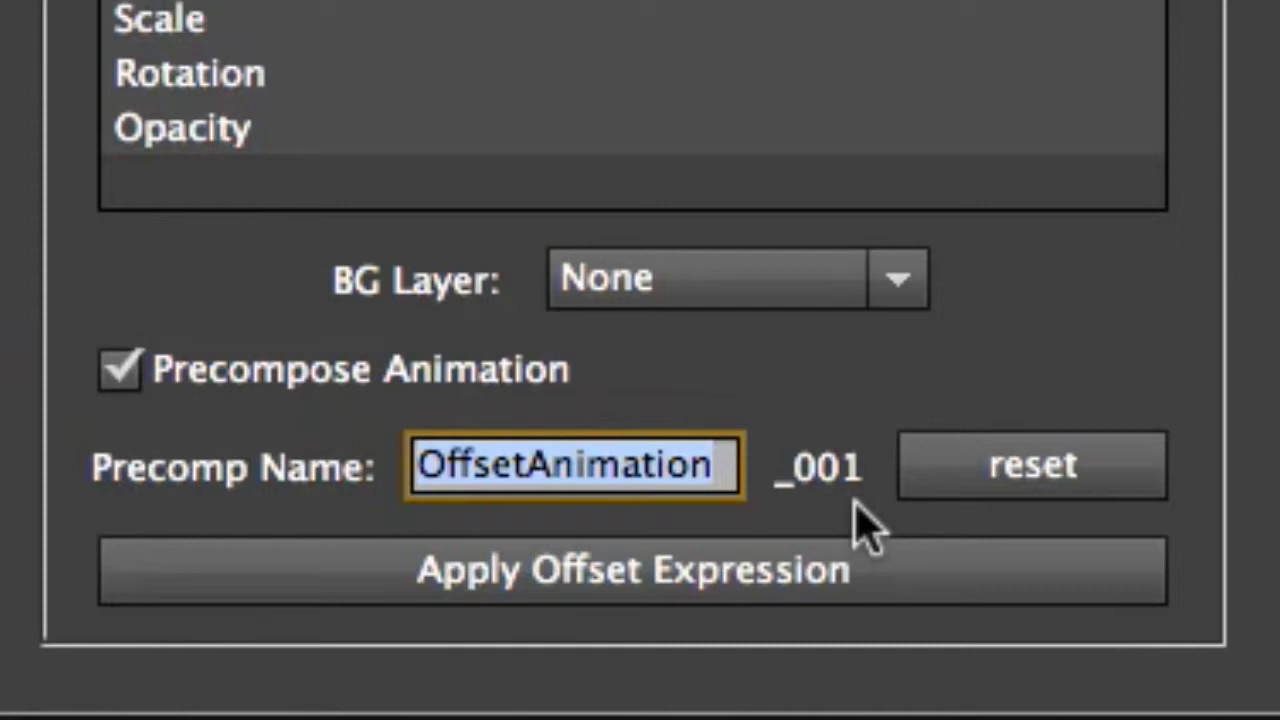
{"action": "left_click", "coordinate": [1005, 592]}
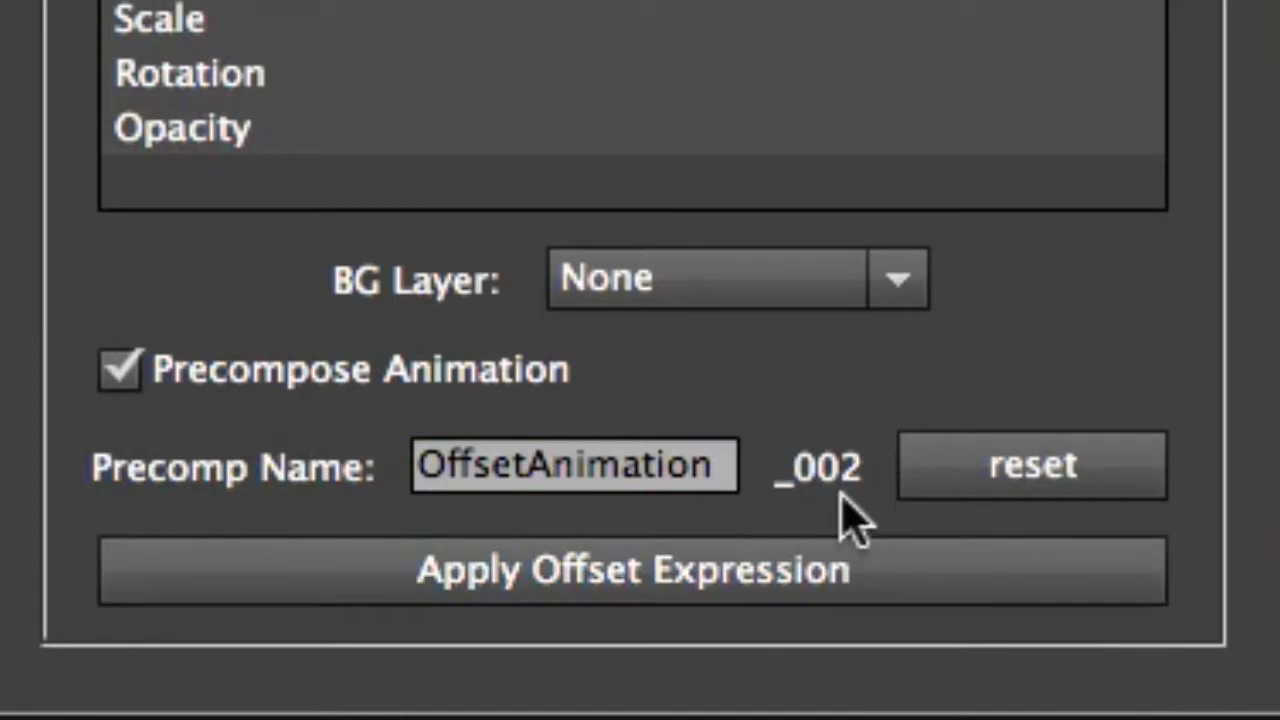
{"action": "left_click", "coordinate": [845, 570]}
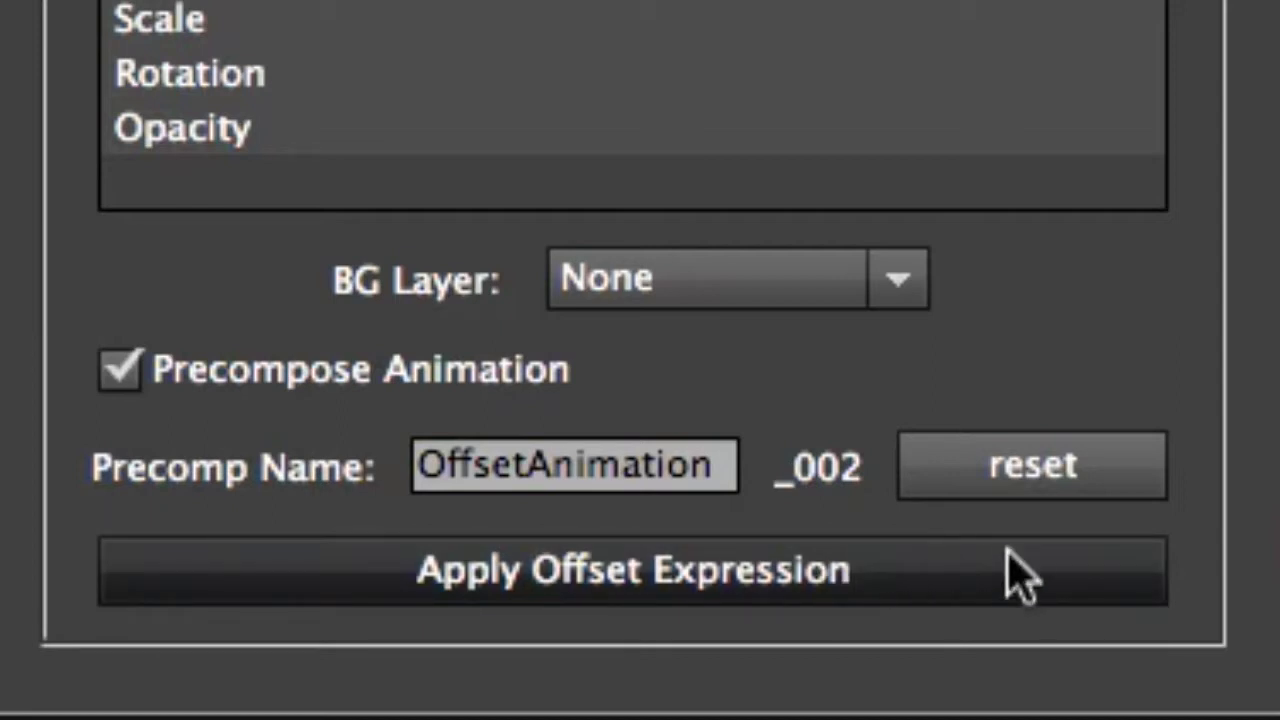
{"action": "left_click", "coordinate": [1043, 484]}
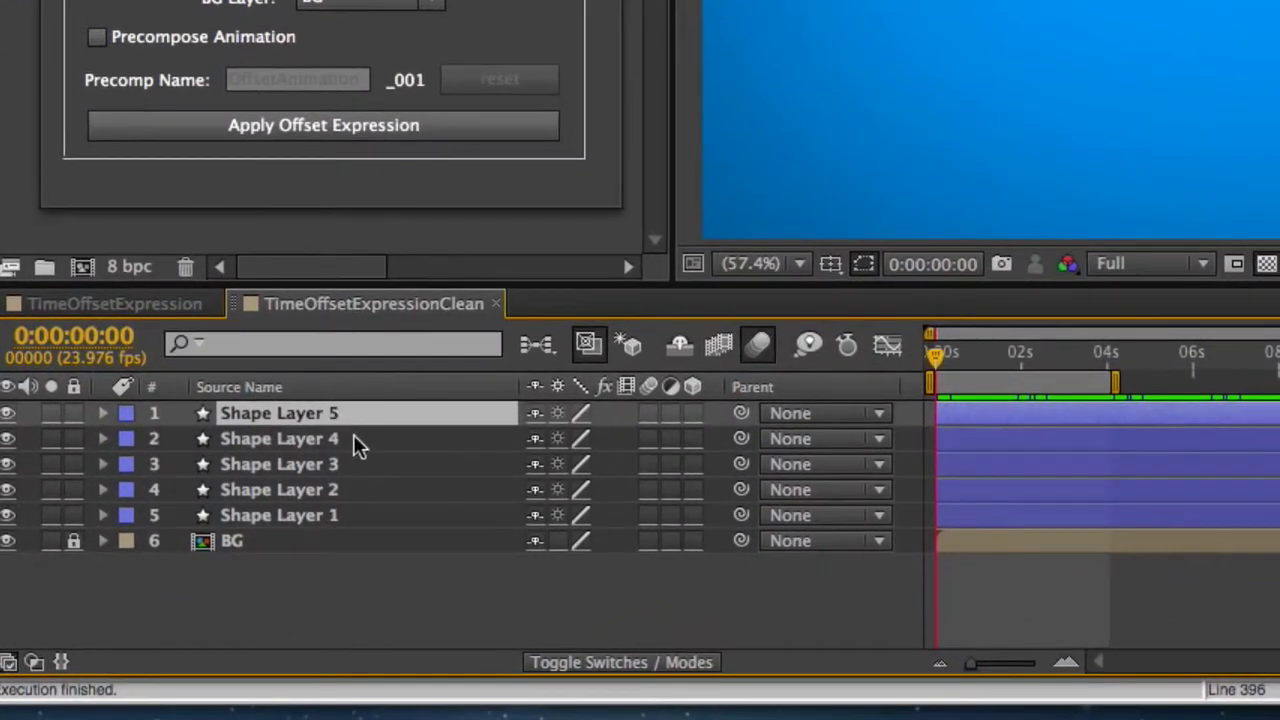
{"action": "left_click", "coordinate": [353, 438]}
{"action": "left_click", "coordinate": [357, 464]}
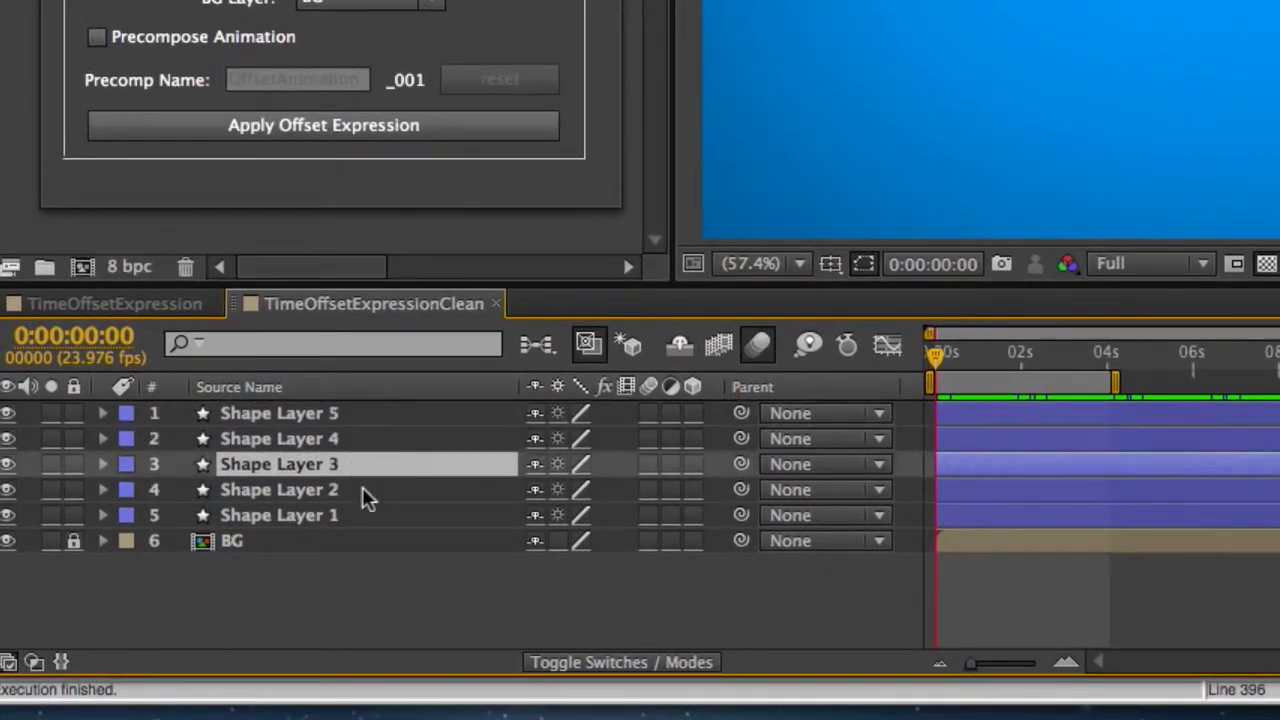
{"action": "left_click", "coordinate": [364, 489]}
{"action": "left_click", "coordinate": [362, 515]}
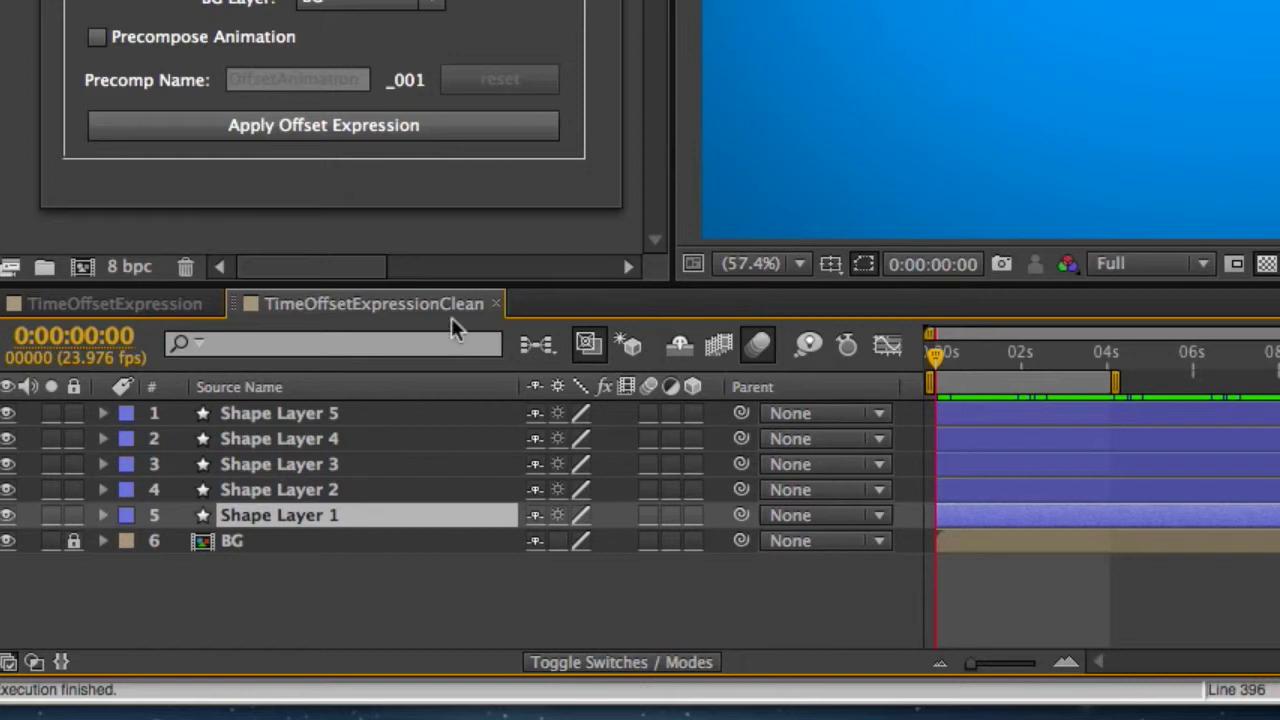
{"action": "left_click", "coordinate": [372, 550]}
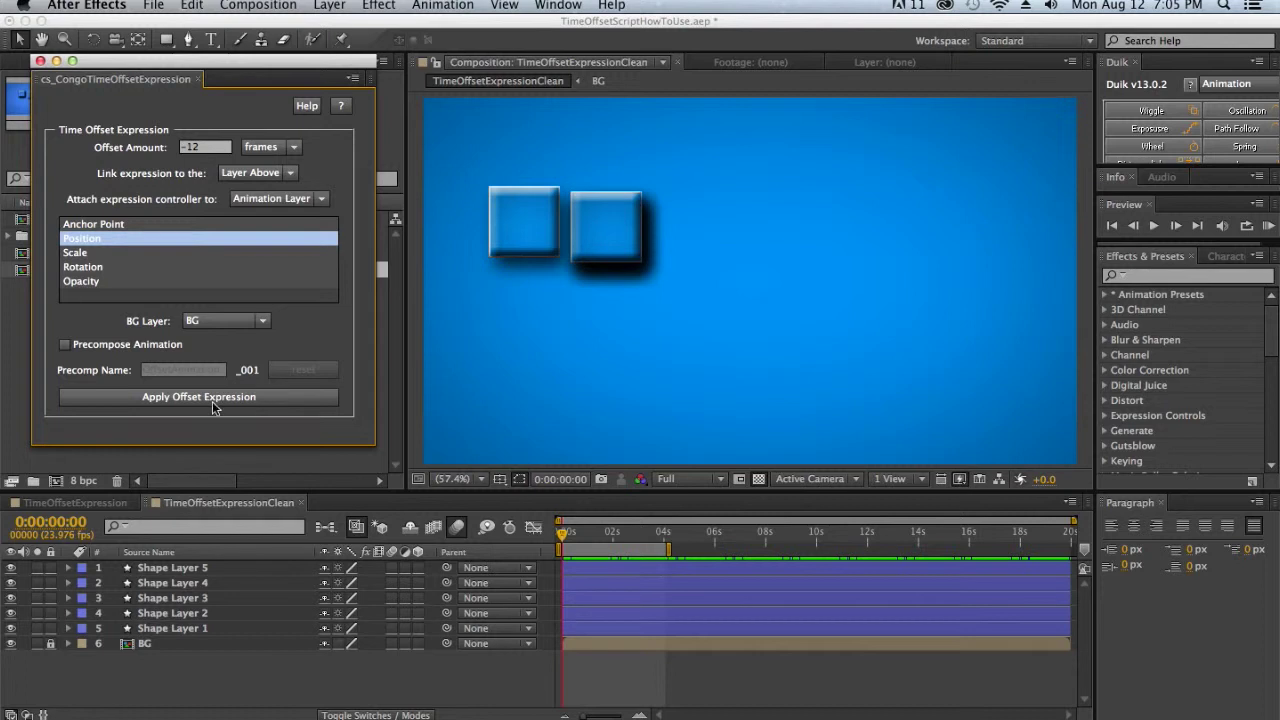
Apply the offset expression to Position on all layers, then scrub to 0:00:03:12
{"action": "left_click", "coordinate": [240, 265], "text": "super"}
{"action": "left_click", "coordinate": [240, 262], "text": "super"}
{"action": "left_click", "coordinate": [186, 402]}
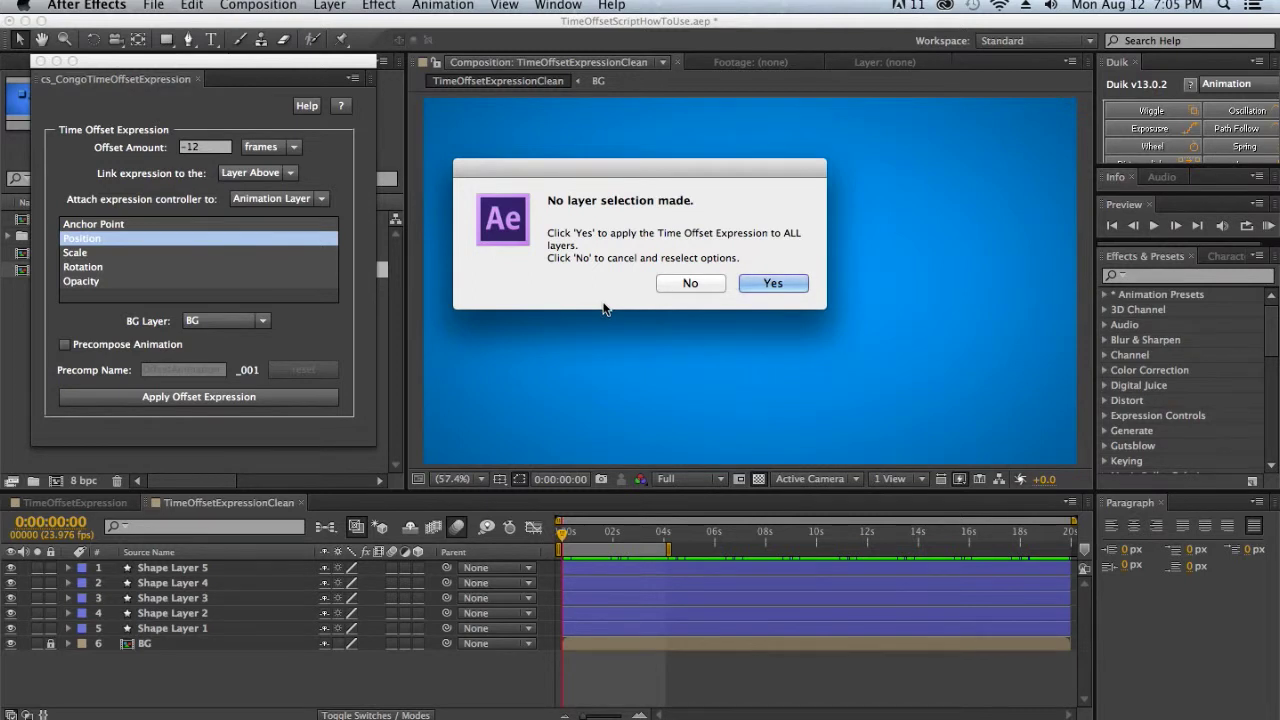
{"action": "left_click", "coordinate": [670, 288]}
{"action": "left_click", "coordinate": [256, 398]}
{"action": "left_click", "coordinate": [773, 284]}
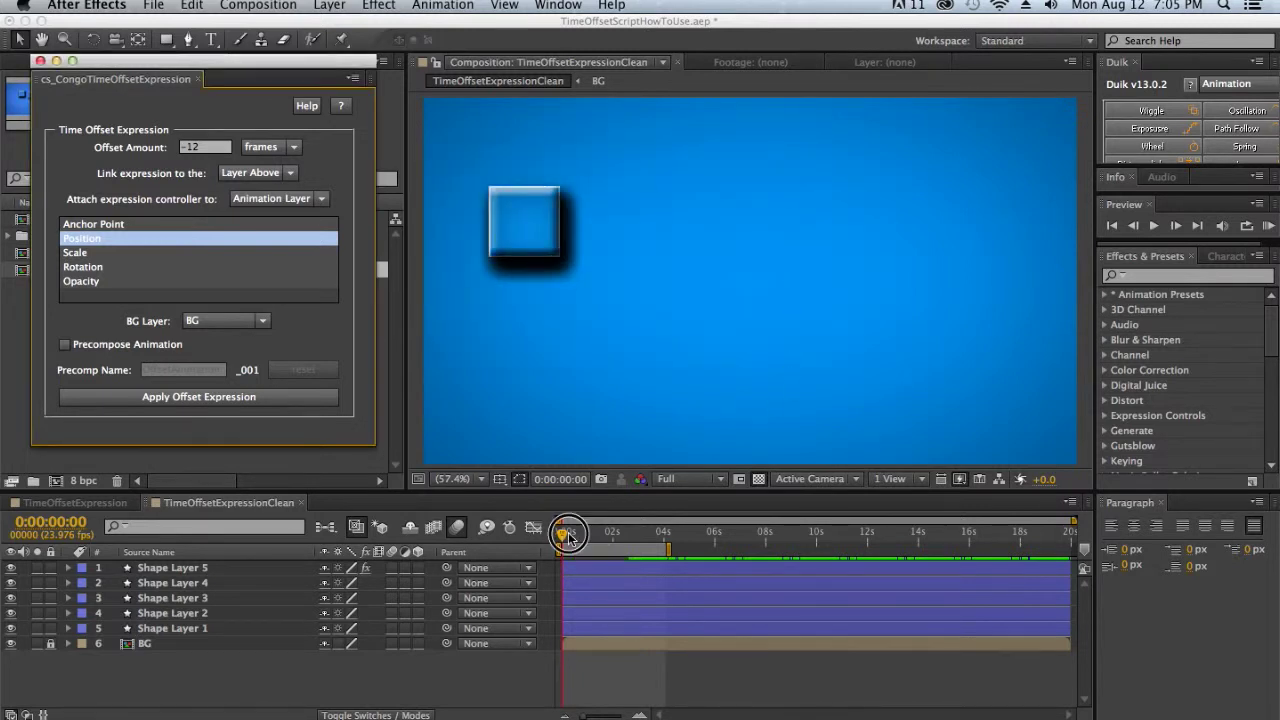
{"action": "left_click_drag", "start_coordinate": [563, 535], "coordinate": [651, 541]}
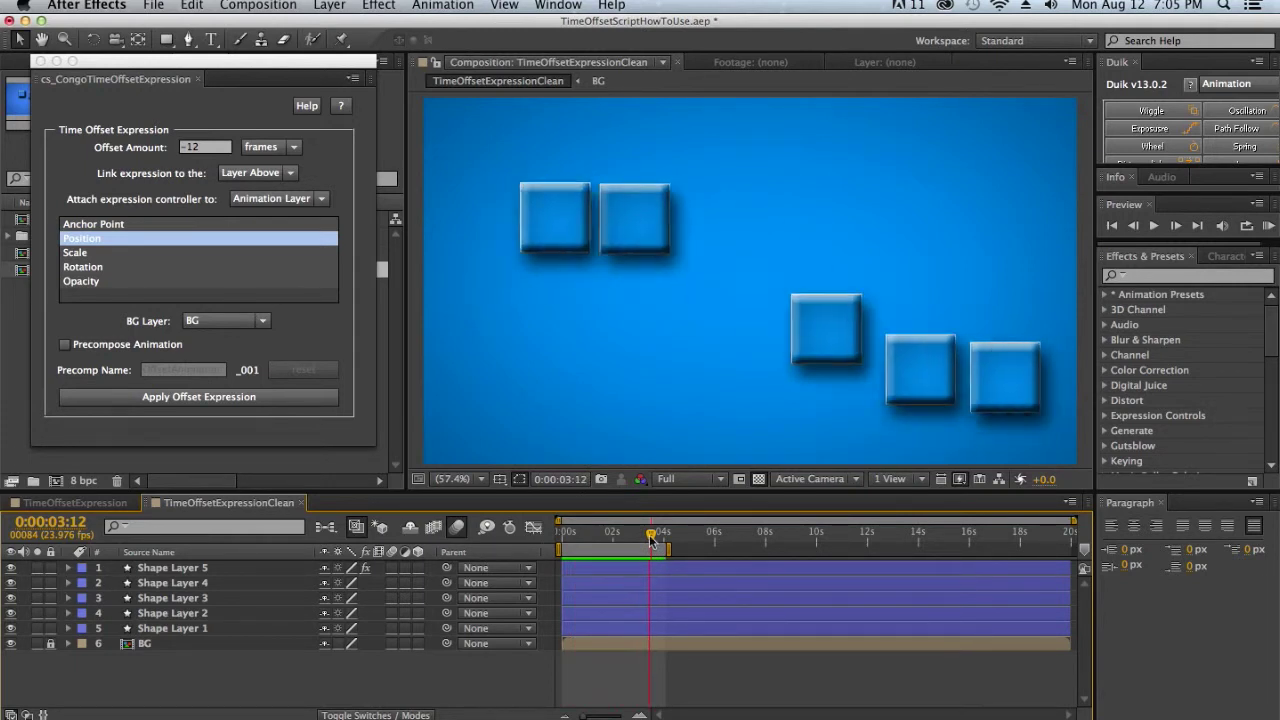
{"action": "left_click", "coordinate": [650, 538]}
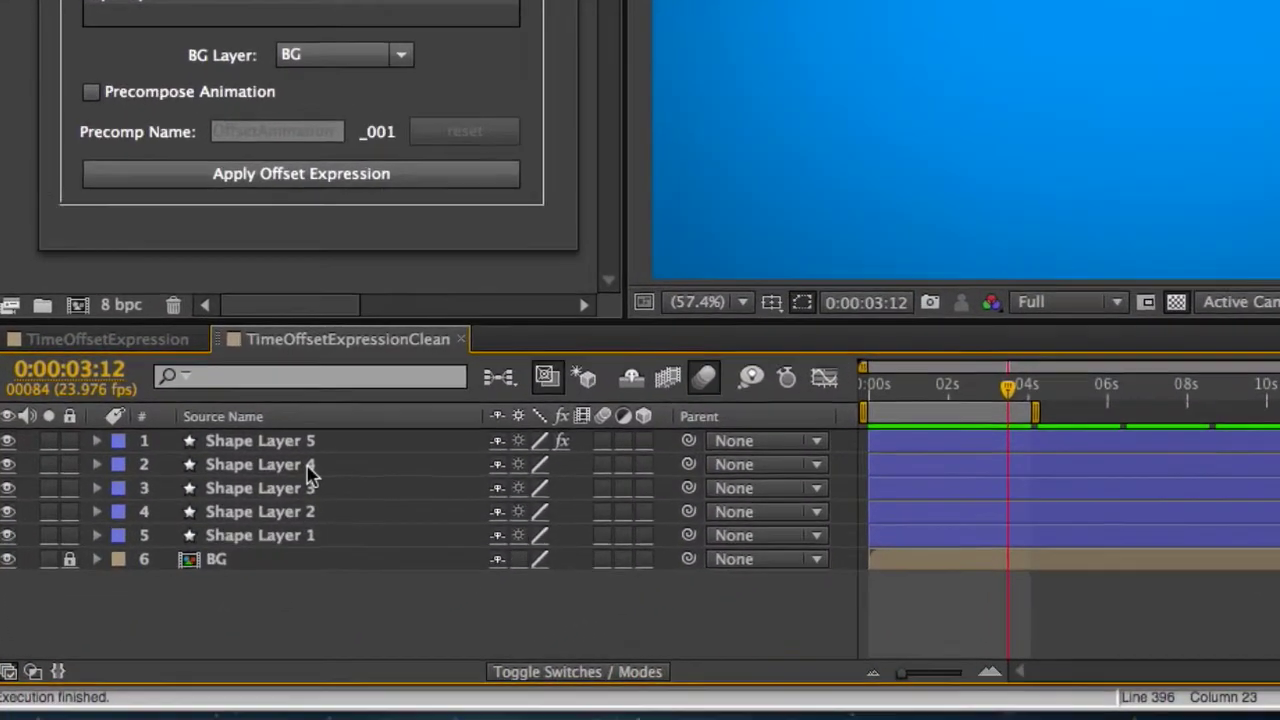
Select Shape Layers 4 through 1 and apply the offset expression to them
{"action": "left_click", "coordinate": [262, 513]}
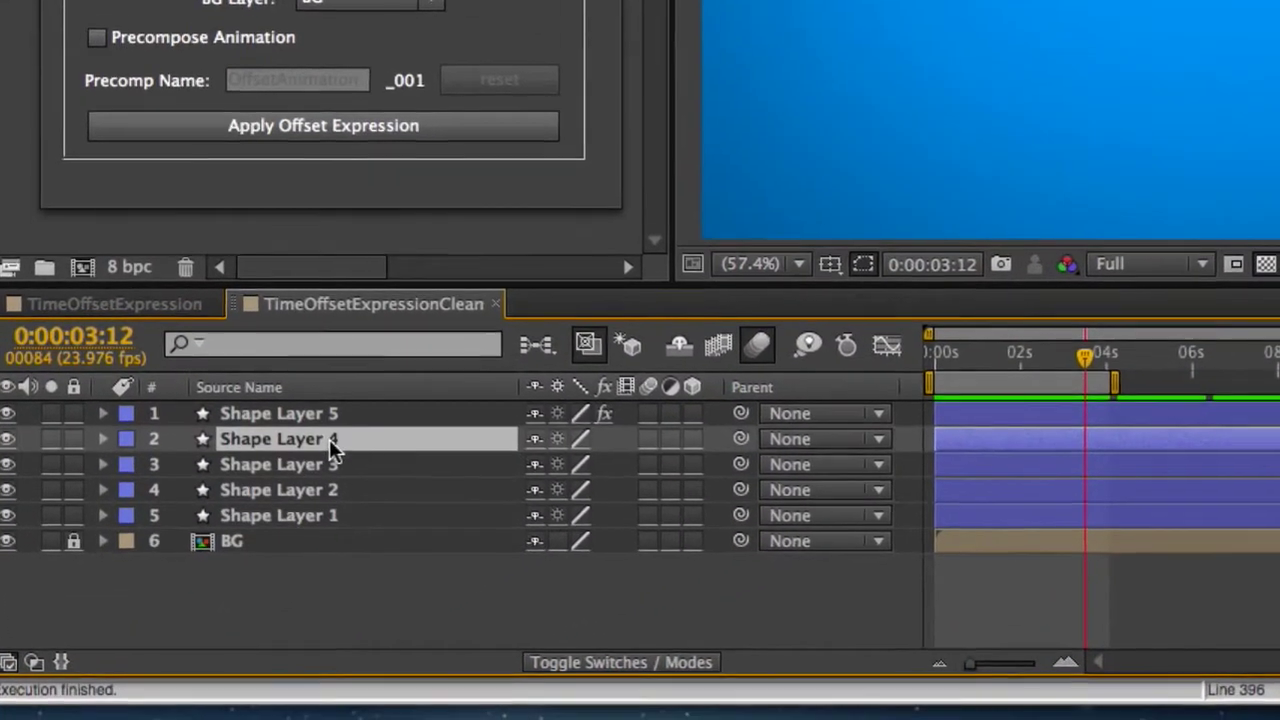
{"action": "left_click", "coordinate": [341, 517], "text": "shift"}
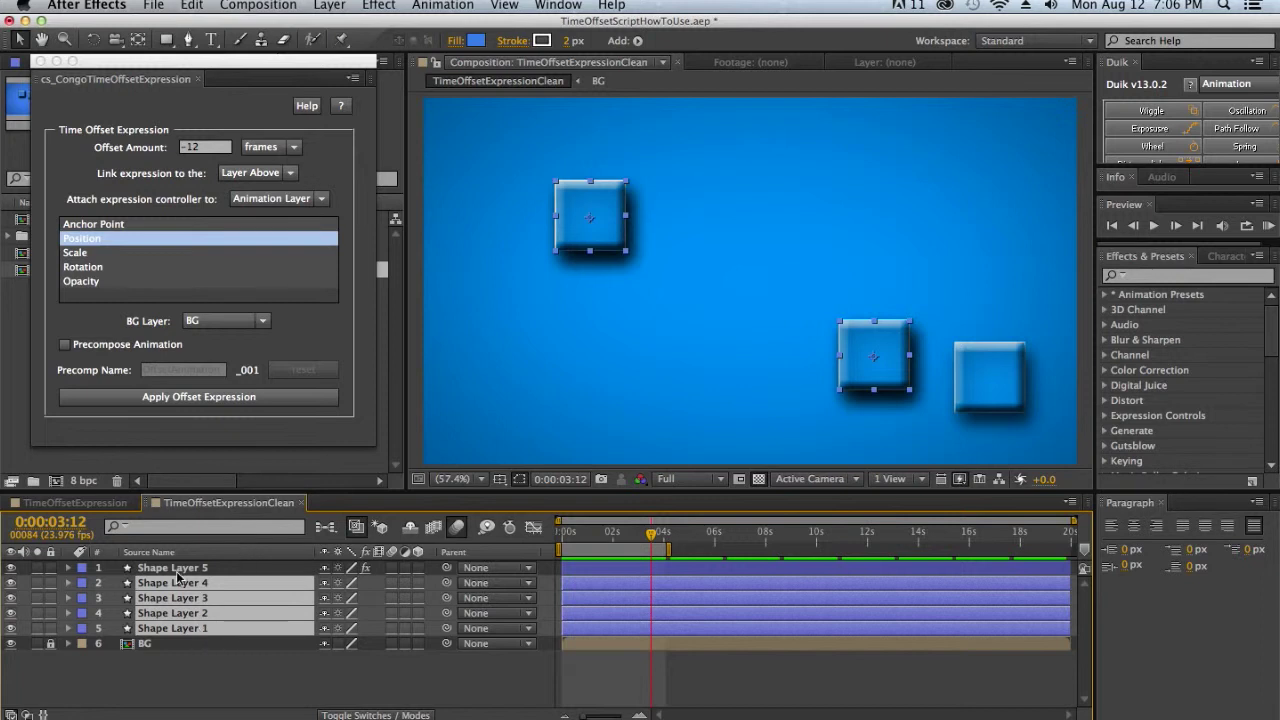
{"action": "left_click", "coordinate": [171, 400]}
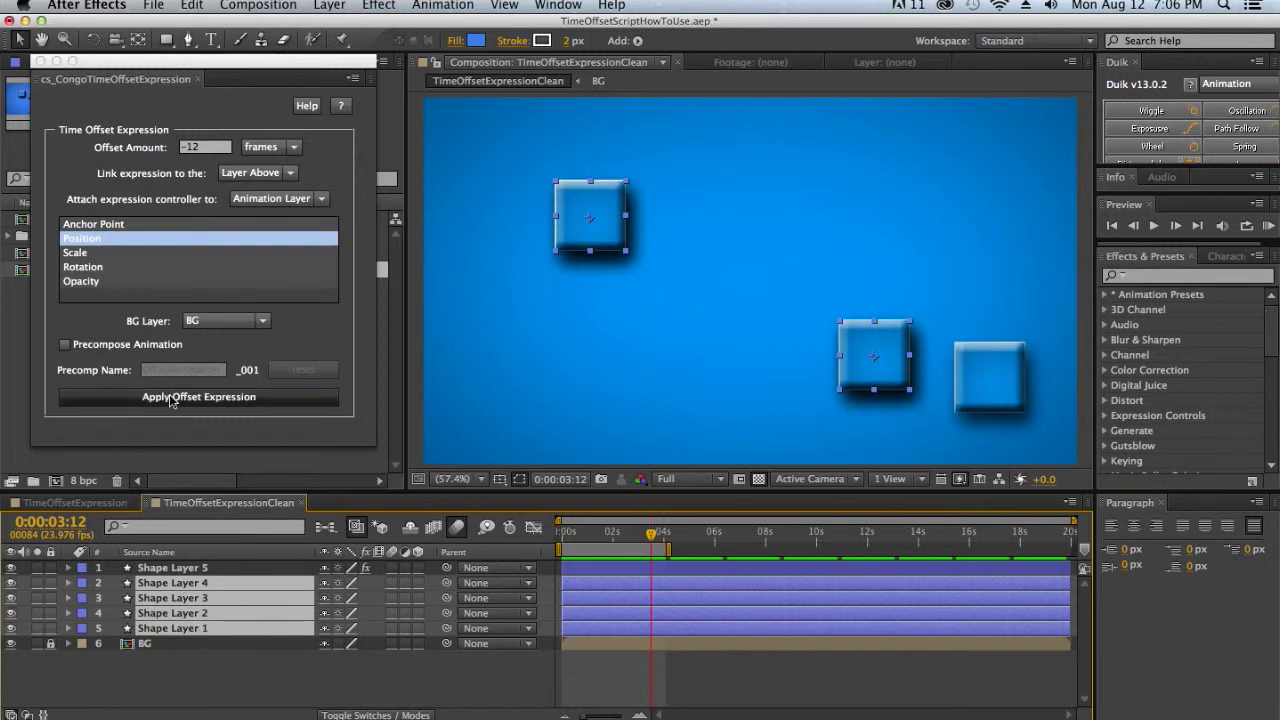
Scrub back in time to check the offset, then return to the first frame
{"action": "left_click_drag", "start_coordinate": [613, 549], "coordinate": [575, 535]}
{"action": "key", "text": "Home"}
{"action": "left_click", "coordinate": [223, 660]}
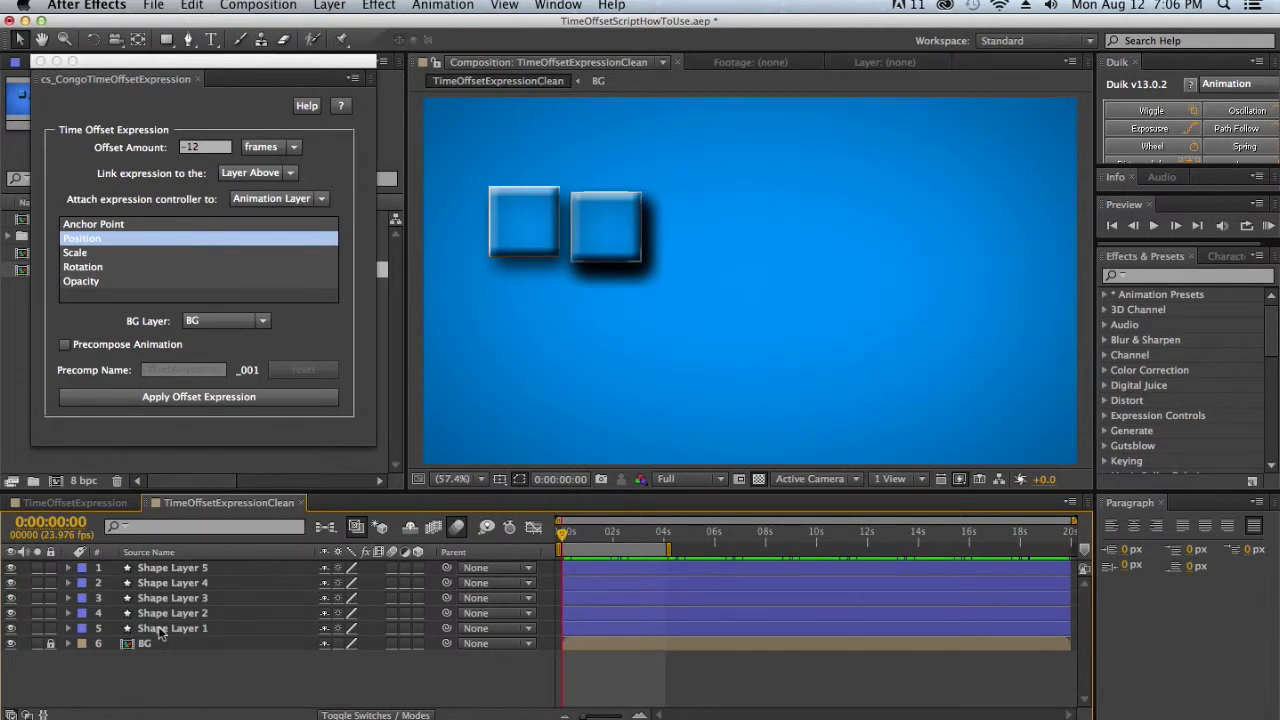
Apply the offset to Shape Layers 5, 3 and 1, accepting precomposition into OffsetAnimation_001
{"action": "left_click", "coordinate": [191, 568]}
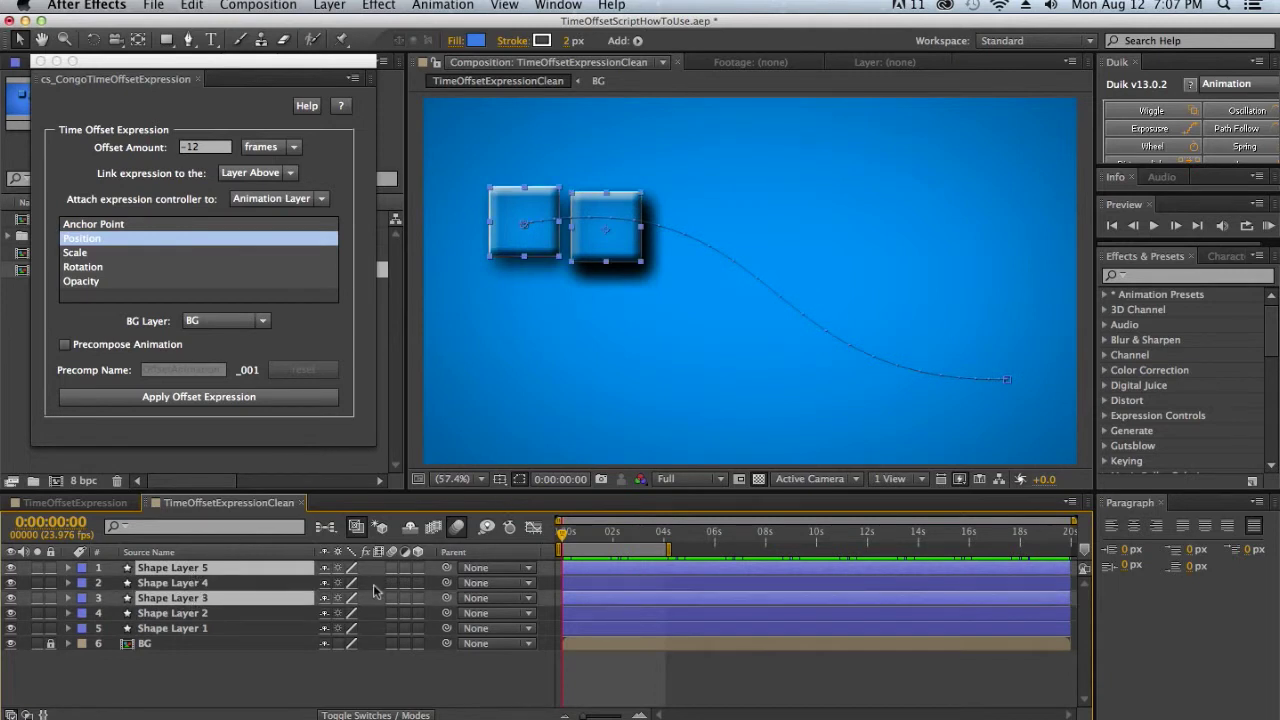
{"action": "left_click", "coordinate": [176, 628], "text": "super"}
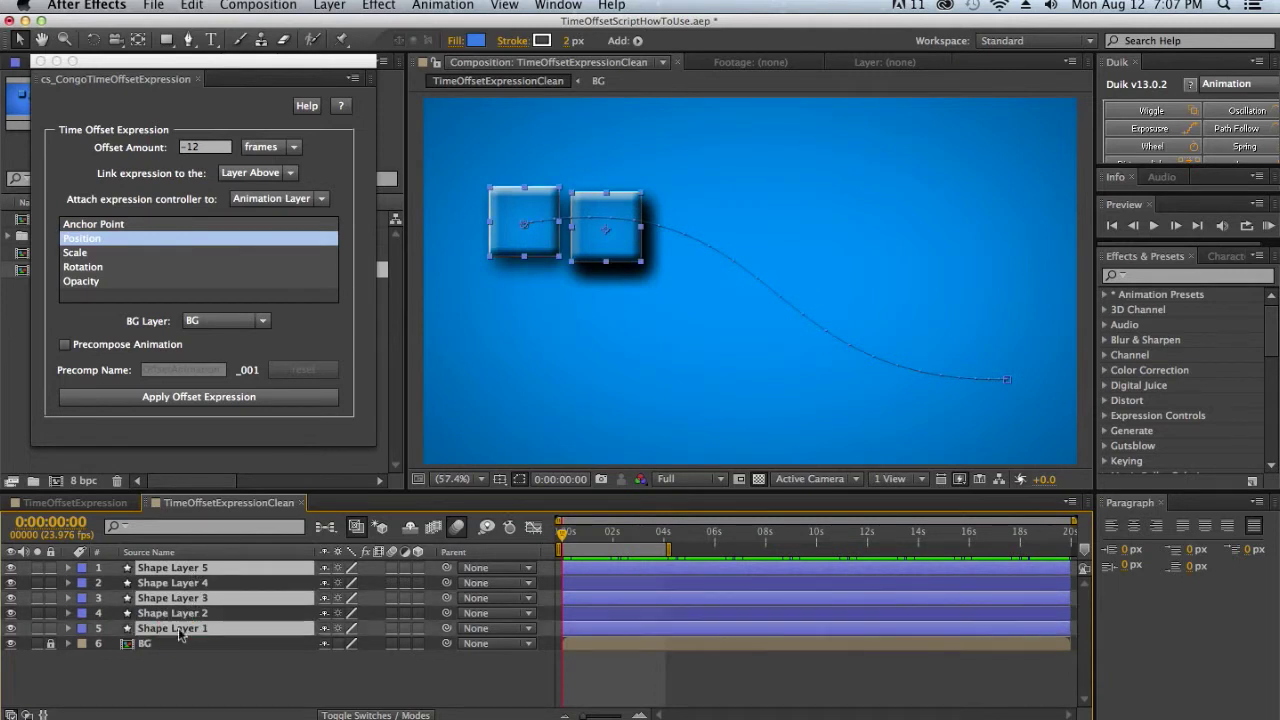
{"action": "left_click", "coordinate": [196, 401]}
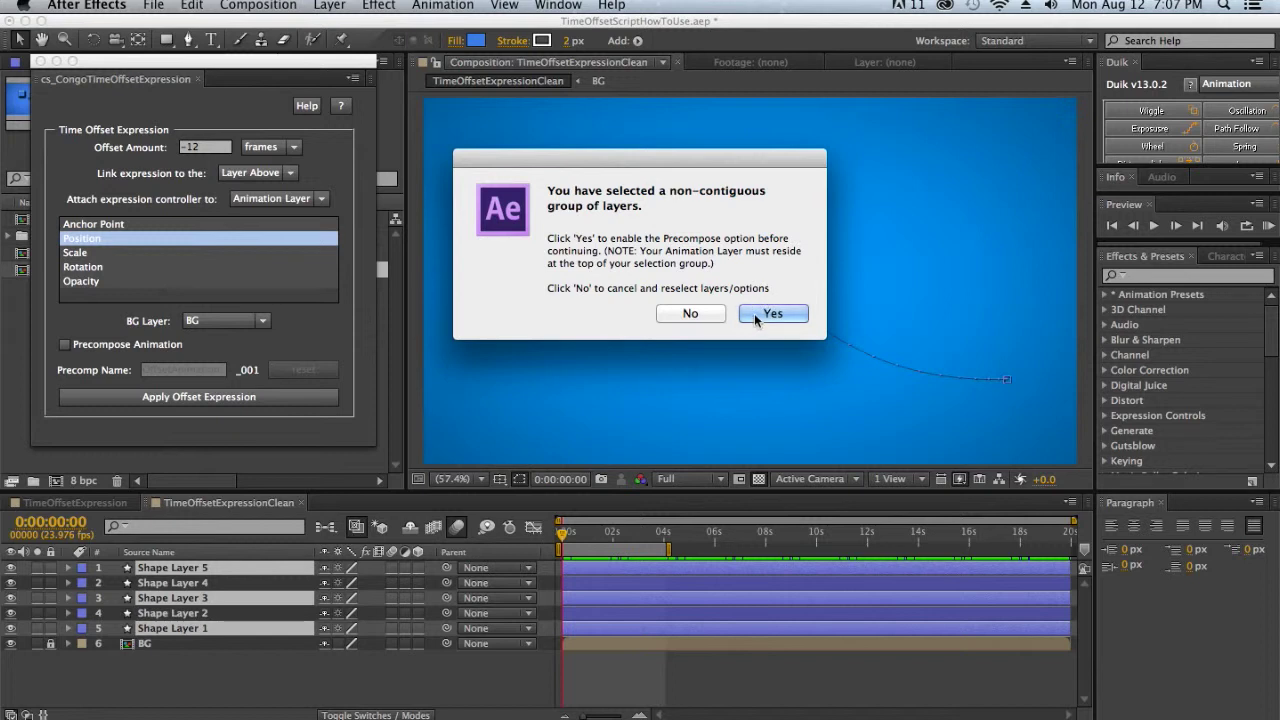
{"action": "left_click", "coordinate": [771, 314]}
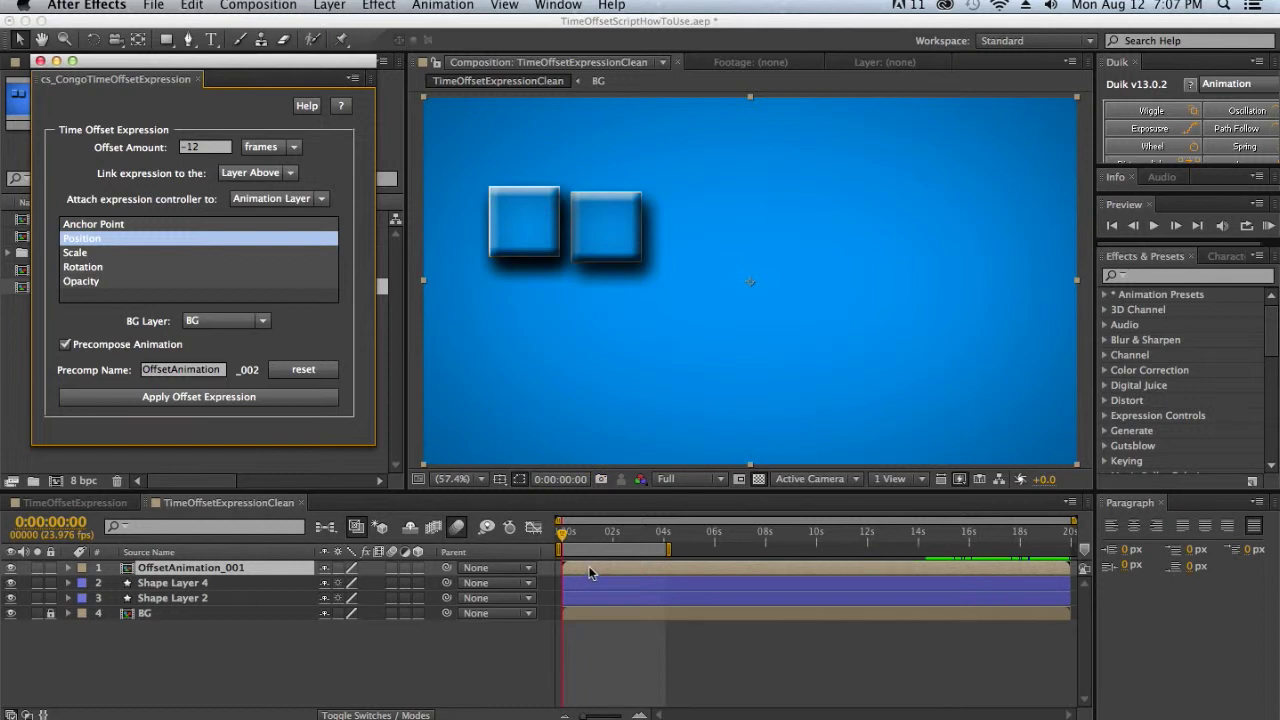
Preview the motion at 0:00:01:13, open OffsetAnimation_001, then return to the main composition
{"action": "left_click", "coordinate": [578, 537]}
{"action": "left_click_drag", "start_coordinate": [578, 537], "coordinate": [601, 535]}
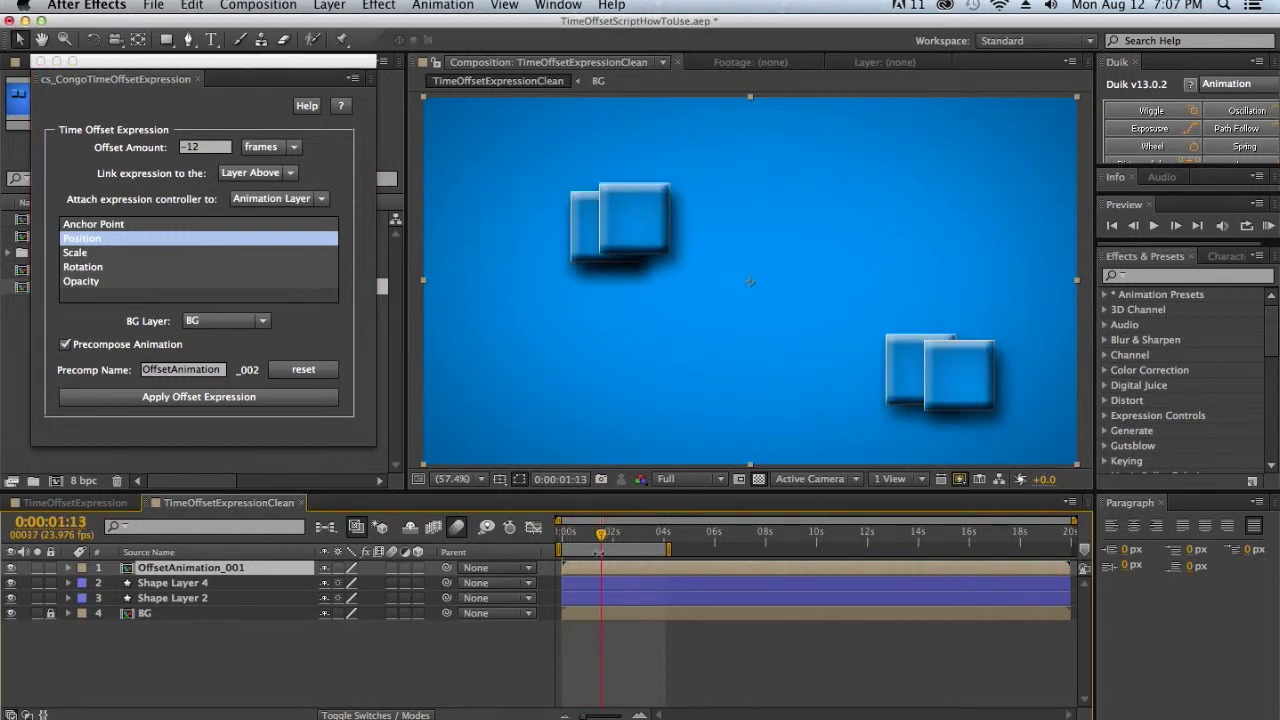
{"action": "double_click", "coordinate": [234, 568]}
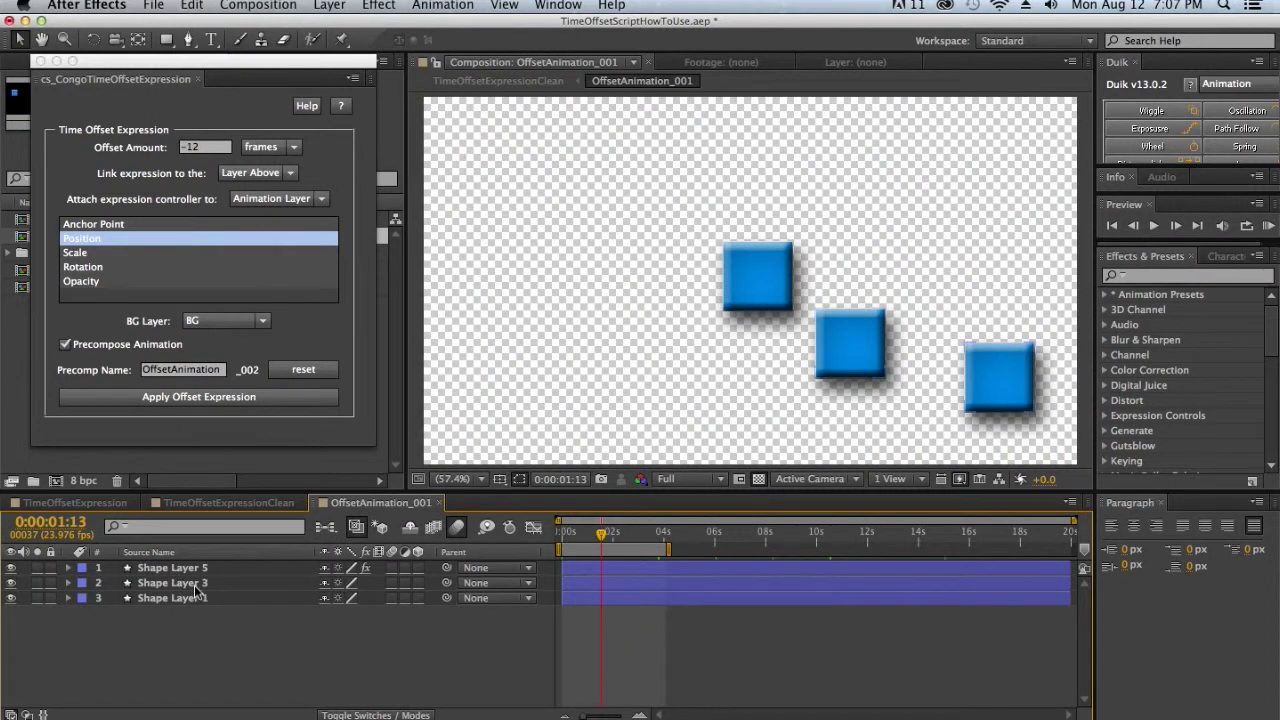
{"action": "left_click", "coordinate": [576, 540]}
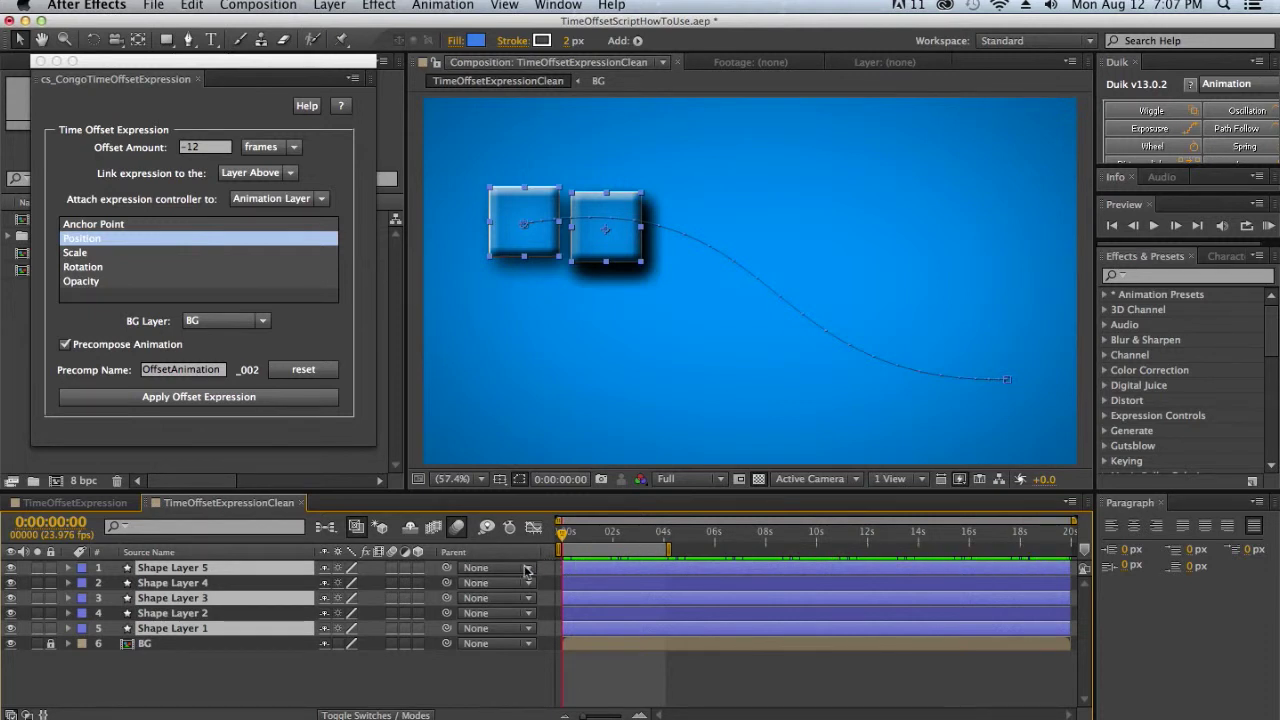
Offset only Position with a Null Object controller, apply it, and open OffsetAnimation_002
{"action": "left_click", "coordinate": [299, 226], "text": "super"}
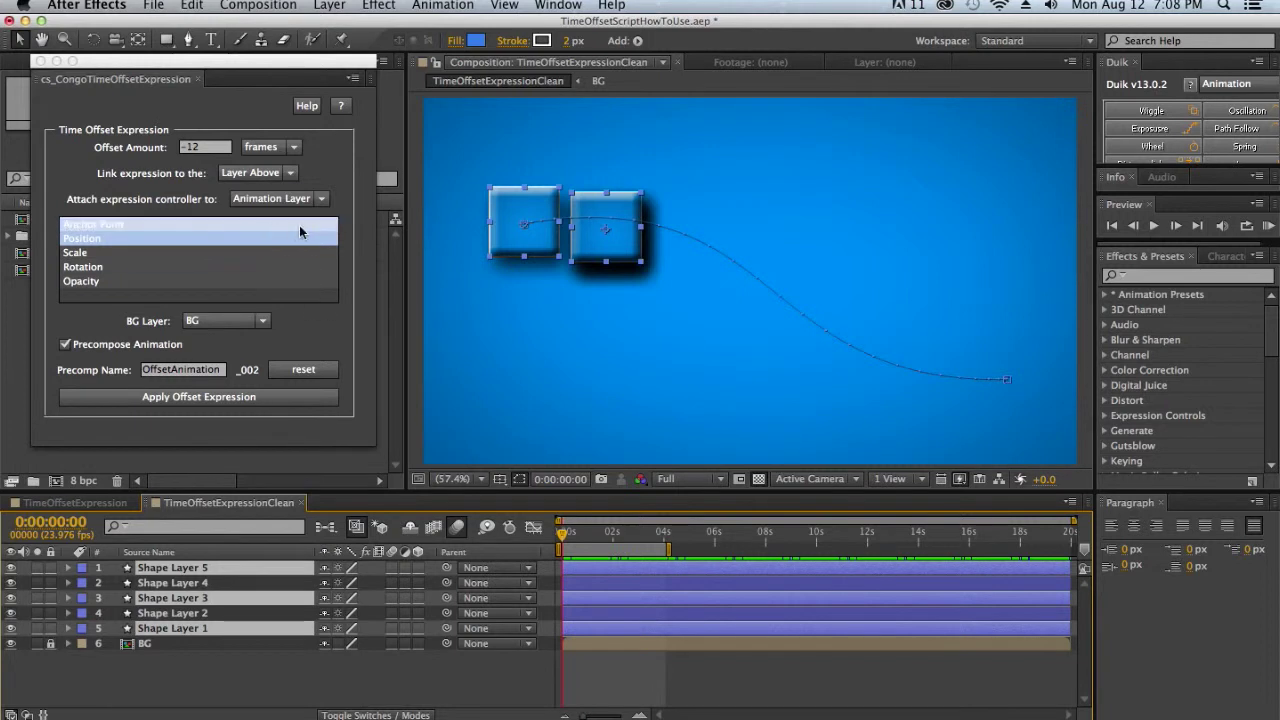
{"action": "left_click", "coordinate": [299, 225], "text": "super"}
{"action": "left_click", "coordinate": [278, 199]}
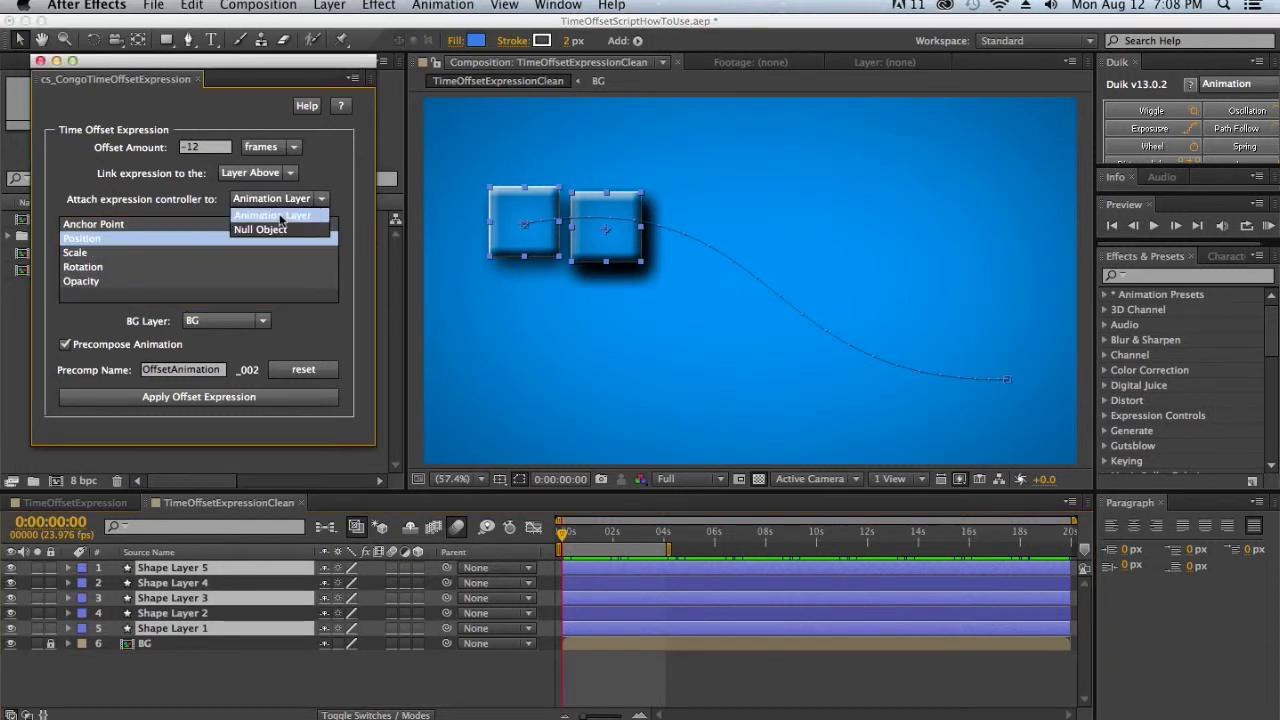
{"action": "left_click", "coordinate": [276, 230]}
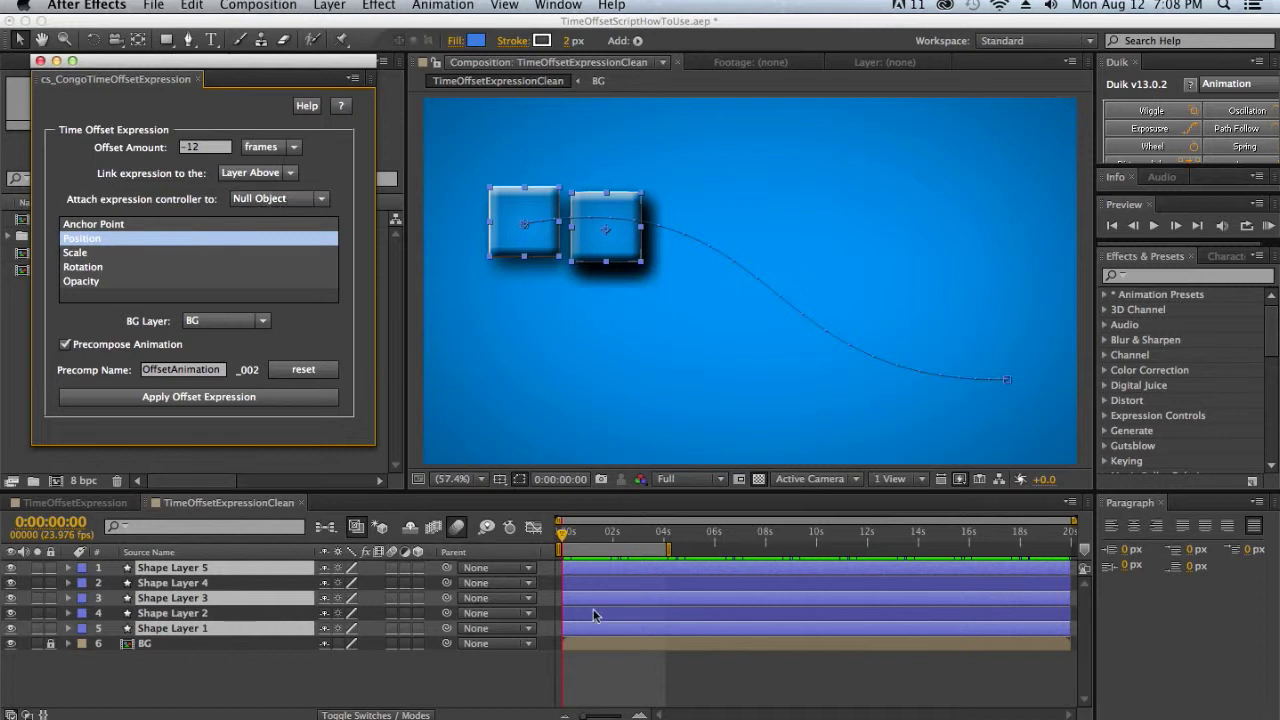
{"action": "left_click", "coordinate": [213, 405]}
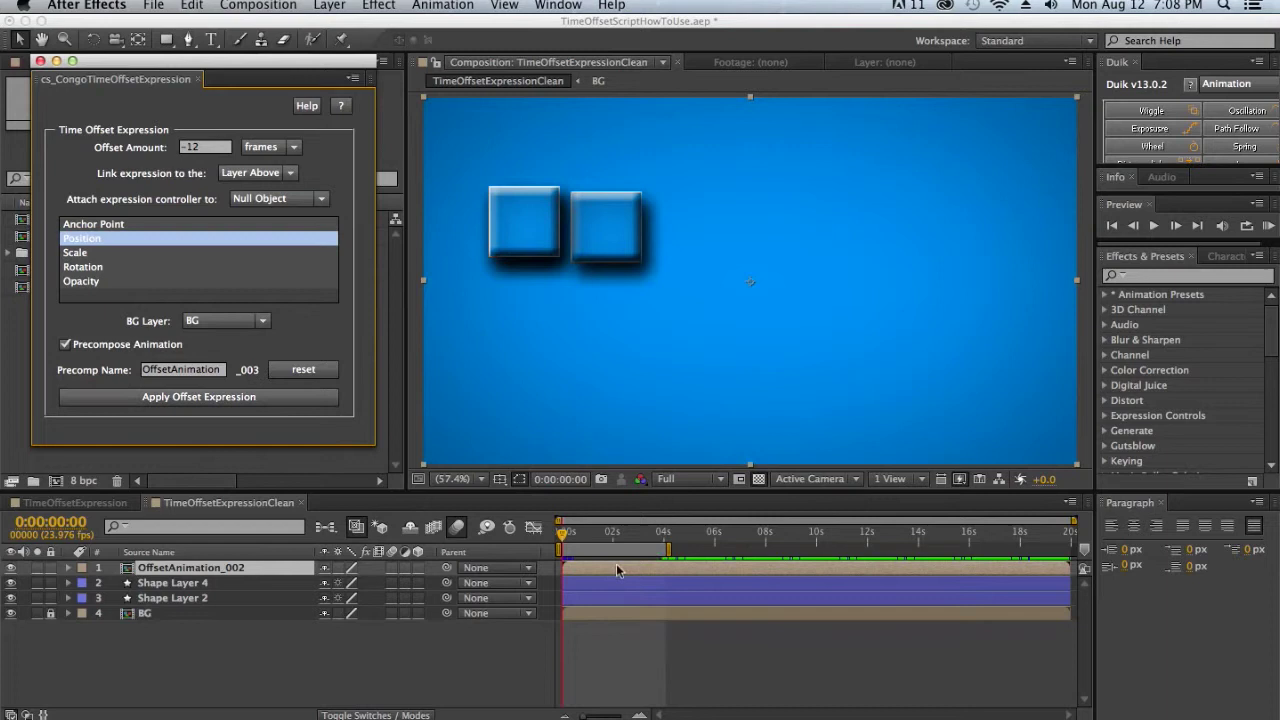
{"action": "left_click", "coordinate": [617, 569]}
{"action": "double_click", "coordinate": [617, 569]}
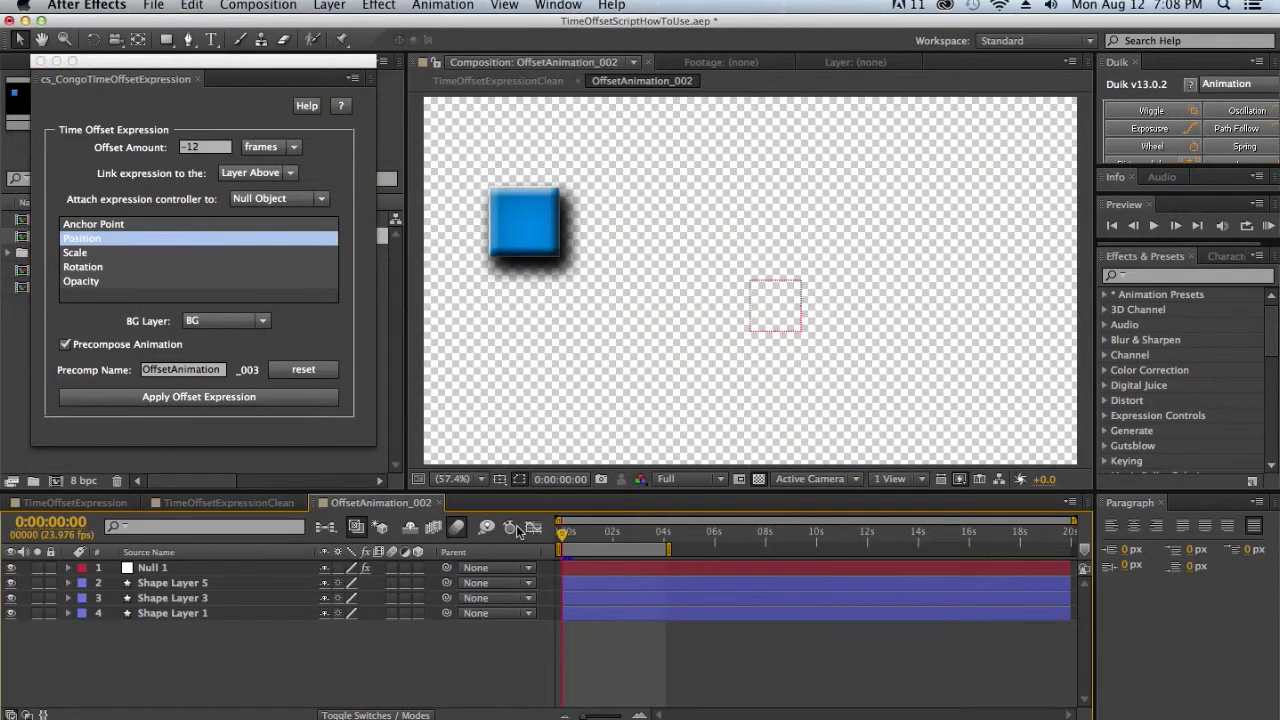
Undock the offset script panel and view Null 1's -12 frame Offset Slider
{"action": "left_click", "coordinate": [588, 568]}
{"action": "left_click_drag", "start_coordinate": [150, 78], "coordinate": [122, 67]}
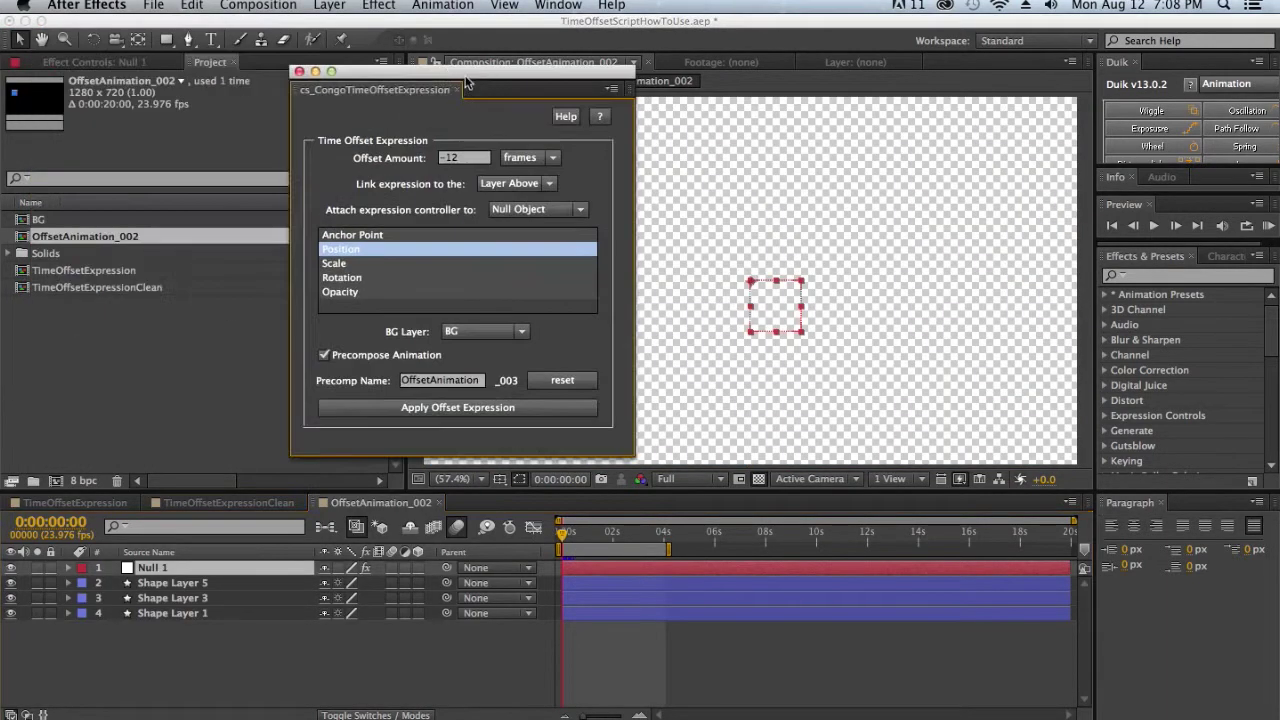
{"action": "left_click", "coordinate": [122, 64]}
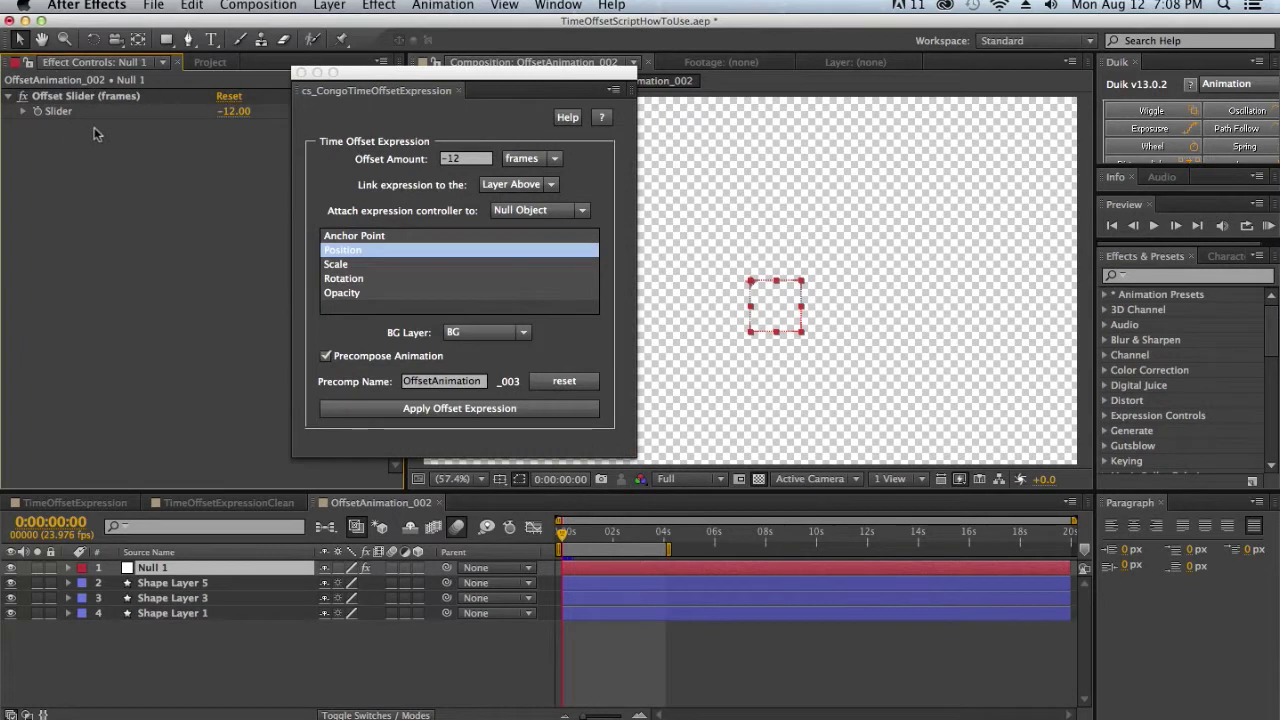
Inspect Shape Layer 5's loopOut Position expression while scrubbing, then return to TimeOffsetExpressionClean
{"action": "left_click", "coordinate": [619, 583]}
{"action": "left_click_drag", "start_coordinate": [490, 76], "coordinate": [199, 78]}
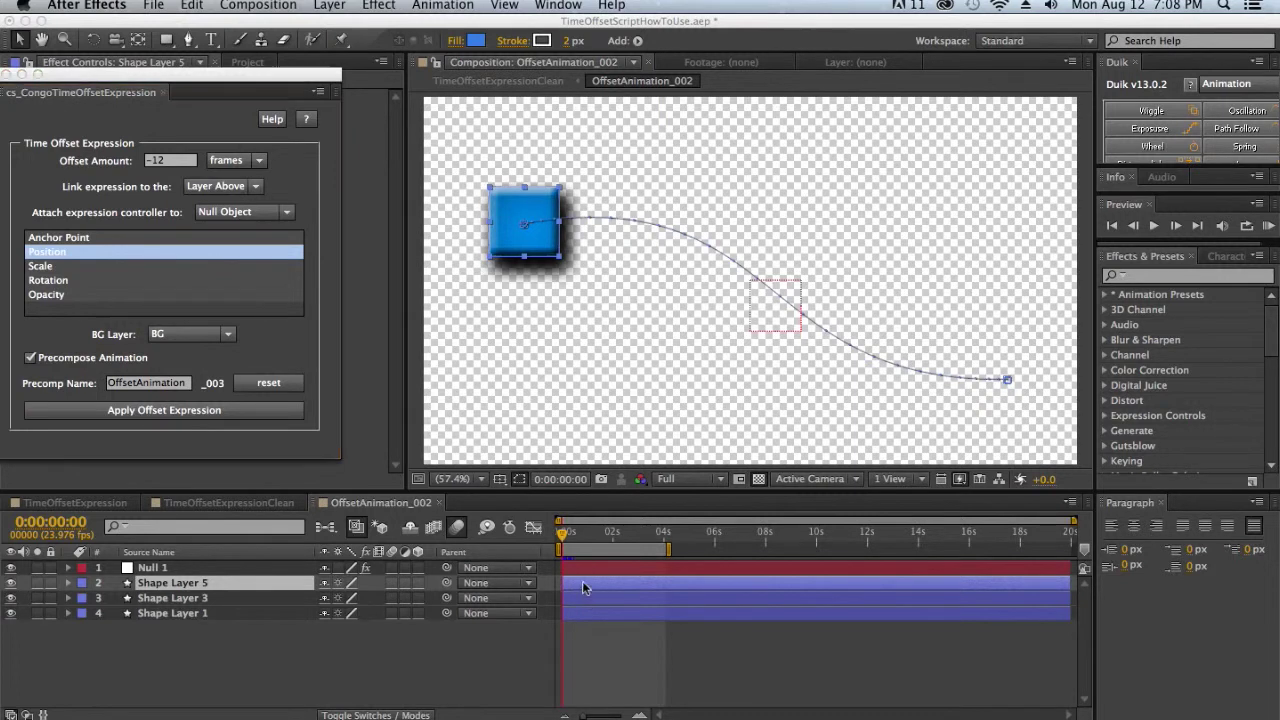
{"action": "key", "text": "e"}
{"action": "key", "text": "e"}
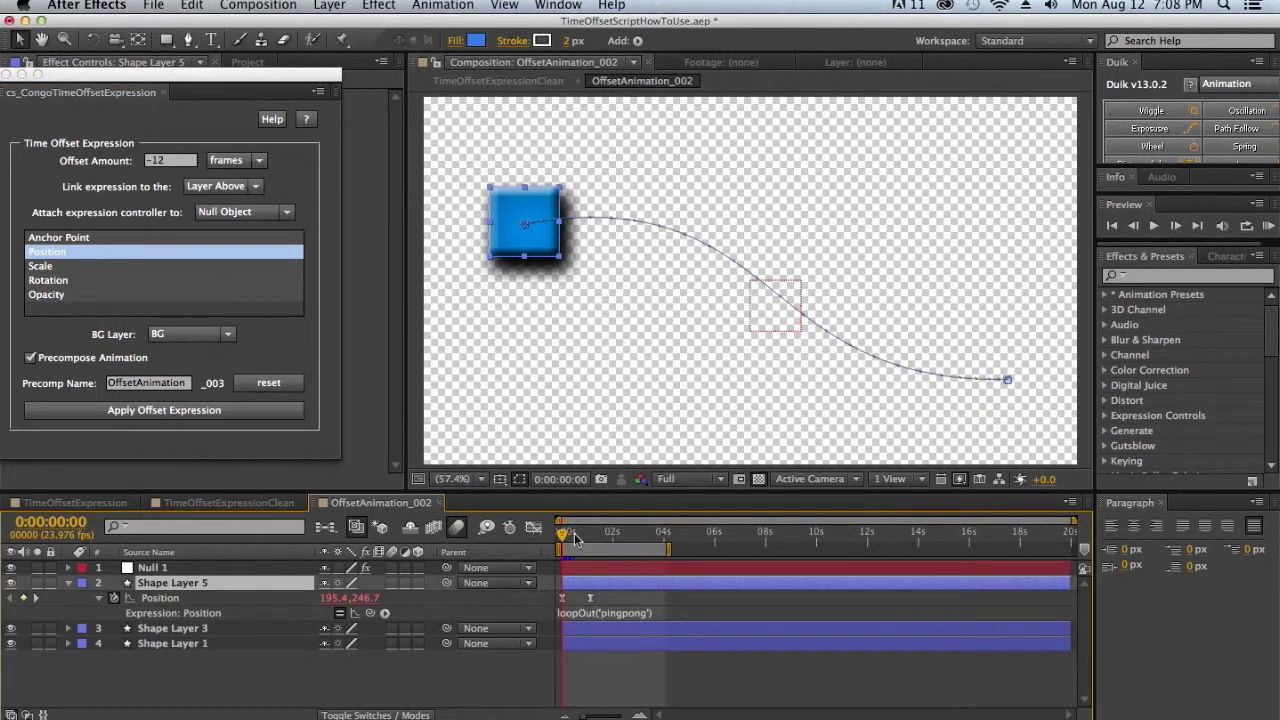
{"action": "left_click_drag", "start_coordinate": [566, 533], "coordinate": [598, 546]}
{"action": "key", "text": "shift+comma"}
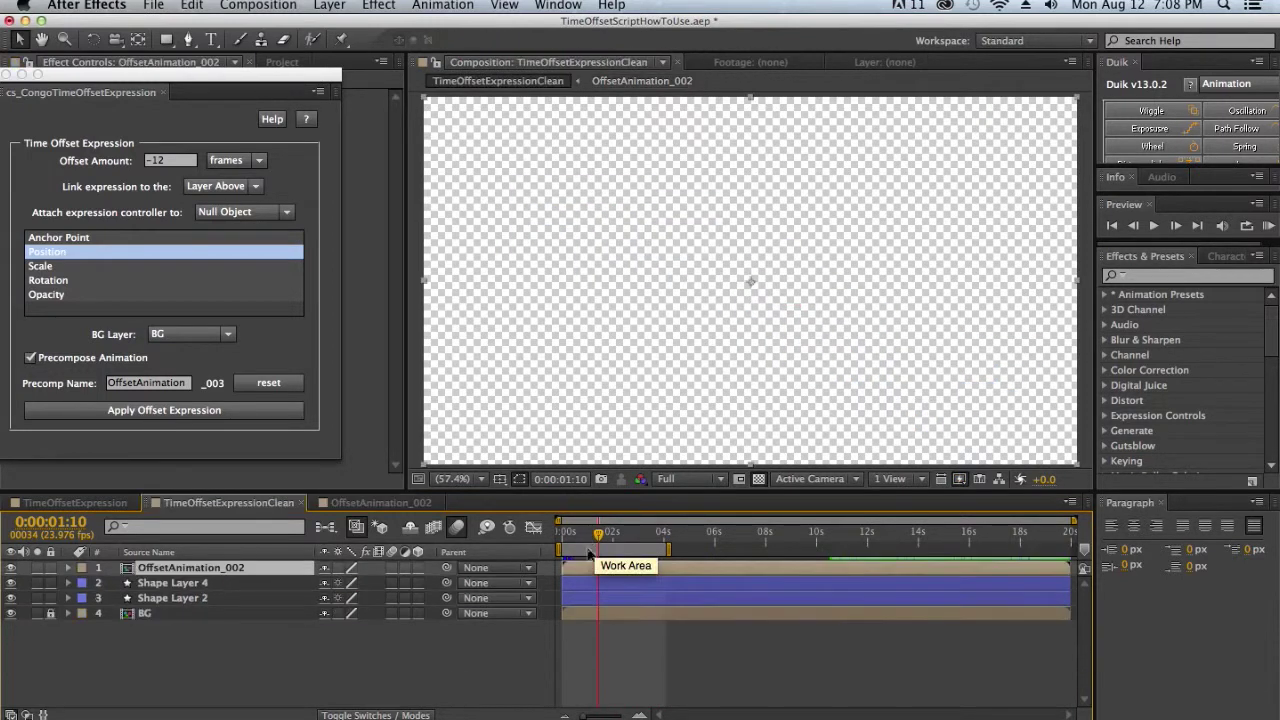